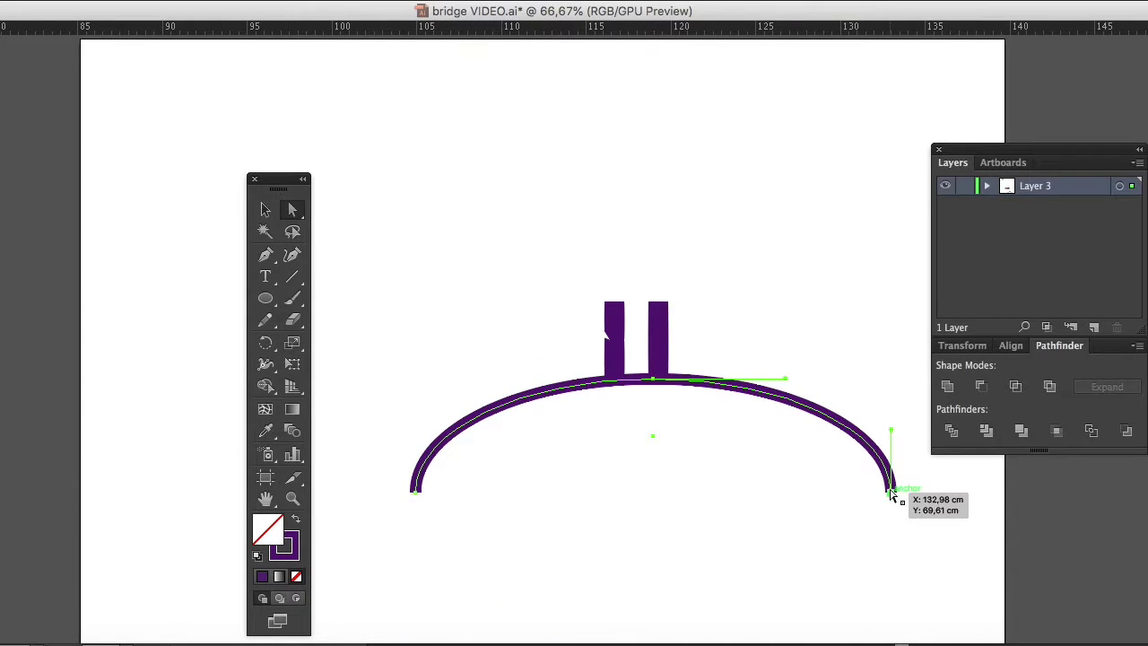
Step: Reshape the arc's ends into a dark purple stroked arch and add a tall purple right-end post
{"action": "left_click_drag", "start_coordinate": [421, 467], "coordinate": [415, 535]}
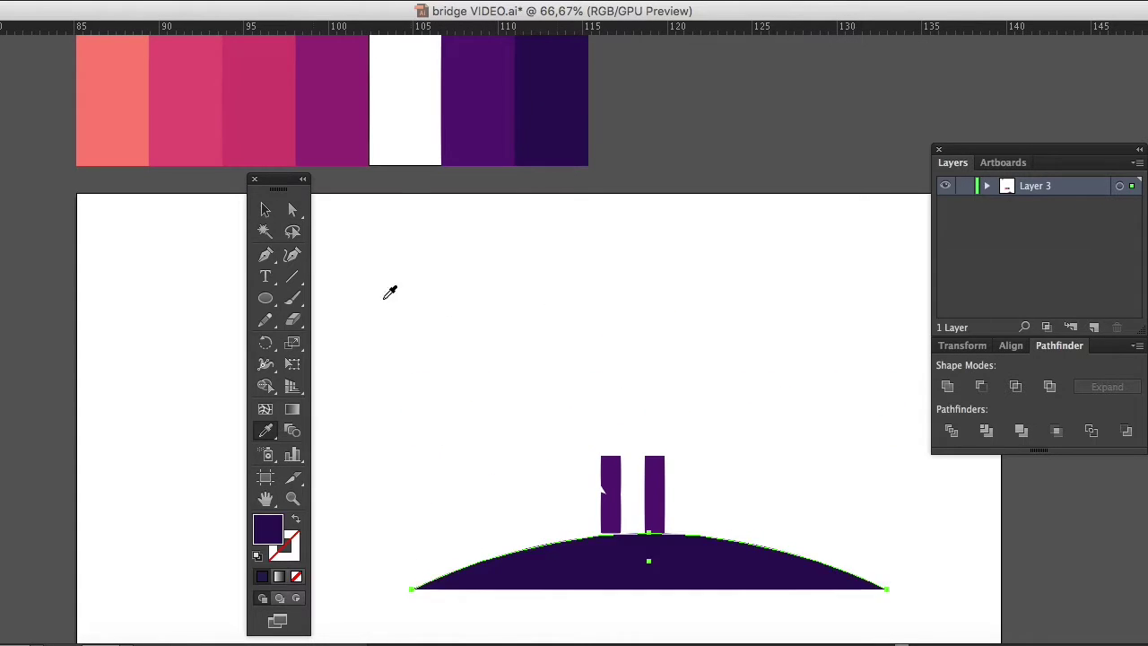
{"action": "key", "text": "shift+x"}
{"action": "left_click_drag", "start_coordinate": [394, 422], "coordinate": [292, 319]}
{"action": "key", "text": "m"}
{"action": "left_click_drag", "start_coordinate": [769, 359], "coordinate": [798, 468]}
{"action": "key", "text": "shift+x"}
{"action": "left_click_drag", "start_coordinate": [668, 333], "coordinate": [661, 312]}
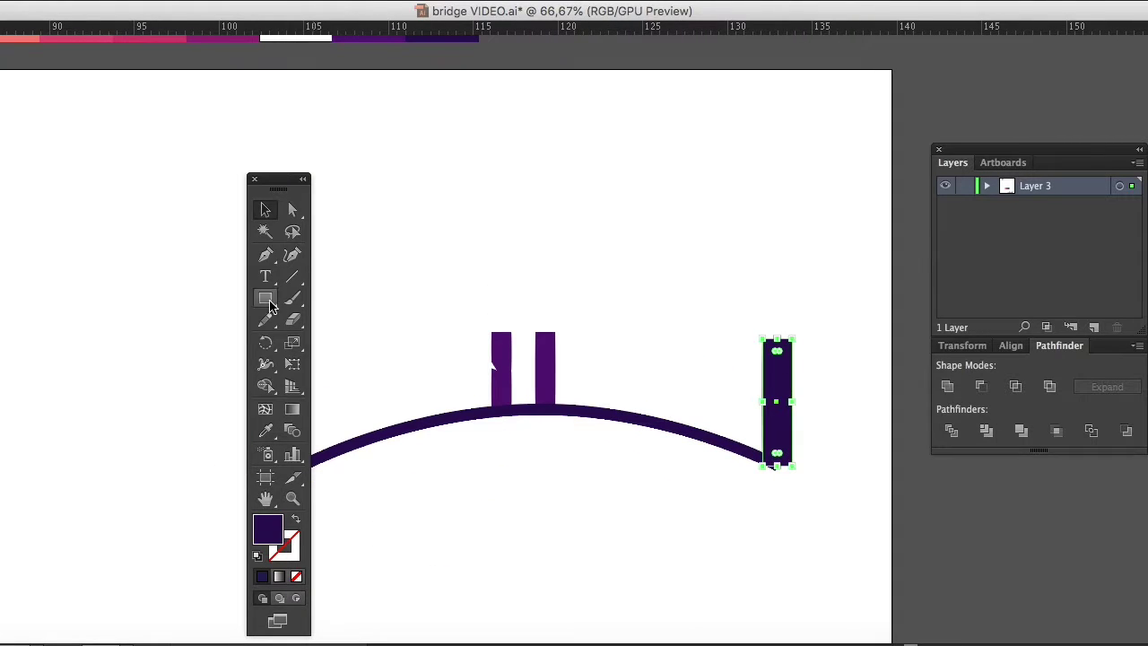
Step: Overlap a thin rectangle on the right post and subtract it with Minus Front to split off a strip
{"action": "key", "text": "m"}
{"action": "left_click_drag", "start_coordinate": [762, 339], "coordinate": [790, 352]}
{"action": "key", "text": "z"}
{"action": "left_click", "coordinate": [585, 338]}
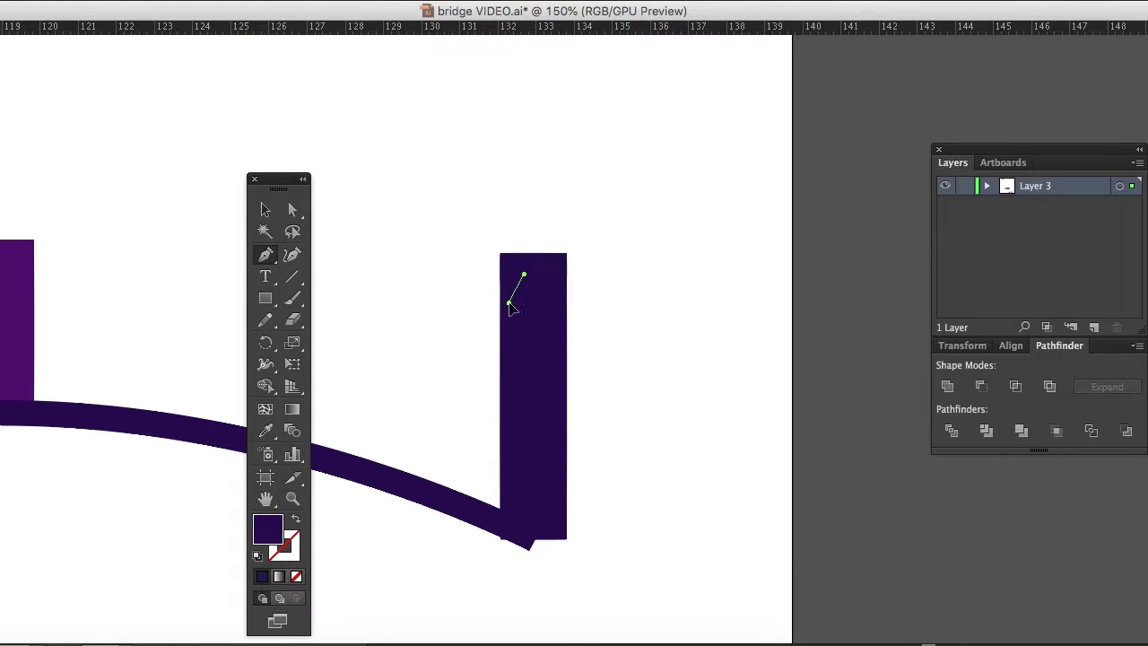
{"action": "left_click_drag", "start_coordinate": [500, 396], "coordinate": [521, 397]}
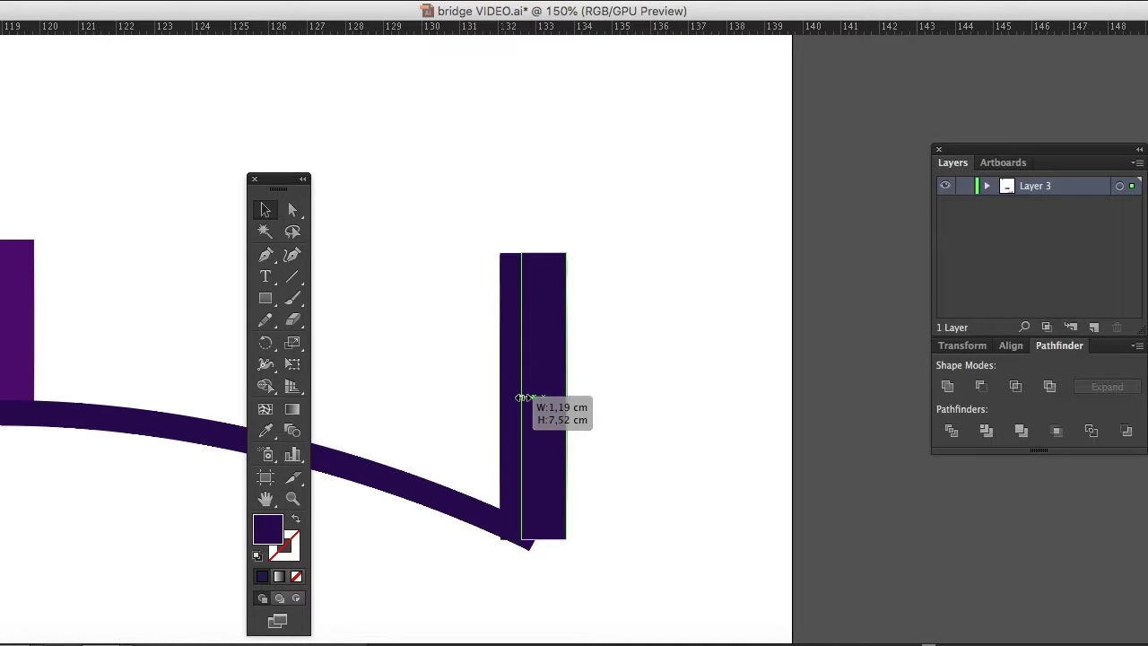
{"action": "left_click", "coordinate": [977, 387]}
Step: Recolour the strip lighter purple and move a corner point to notch the post top
{"action": "key", "text": "i"}
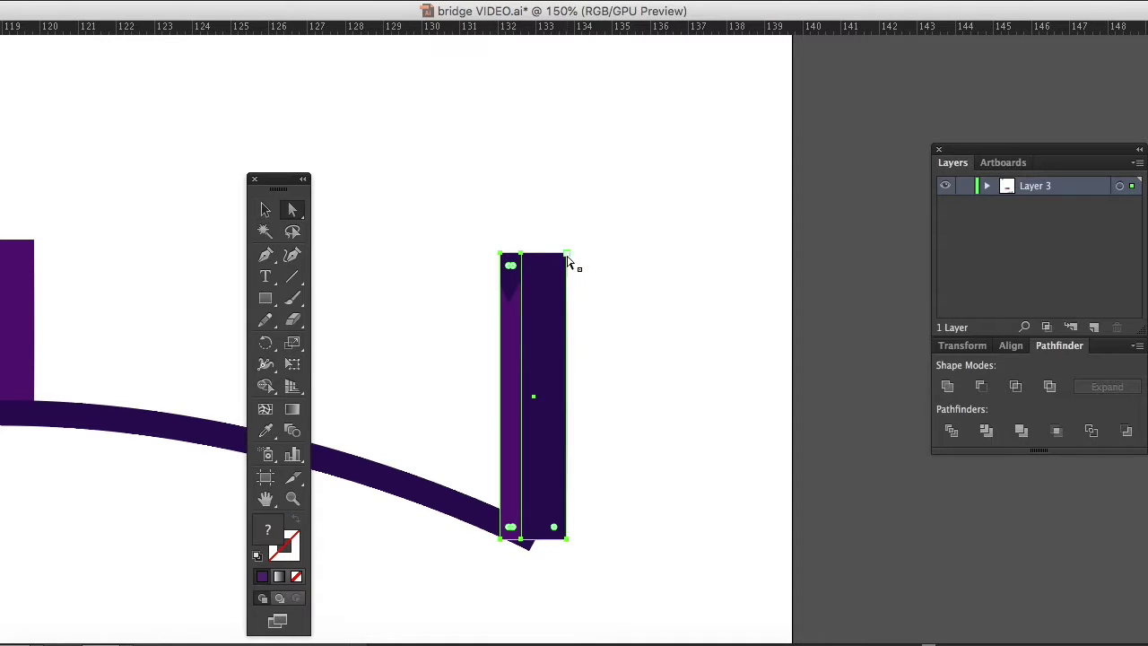
{"action": "left_click", "coordinate": [554, 268]}
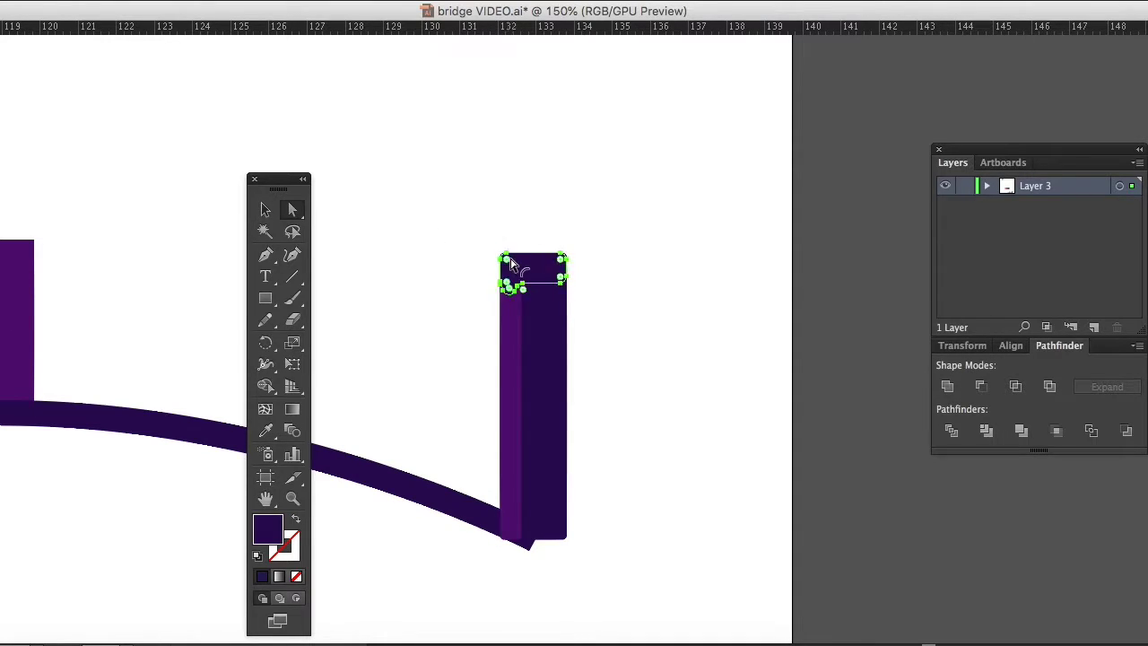
{"action": "left_click_drag", "start_coordinate": [508, 261], "coordinate": [535, 249]}
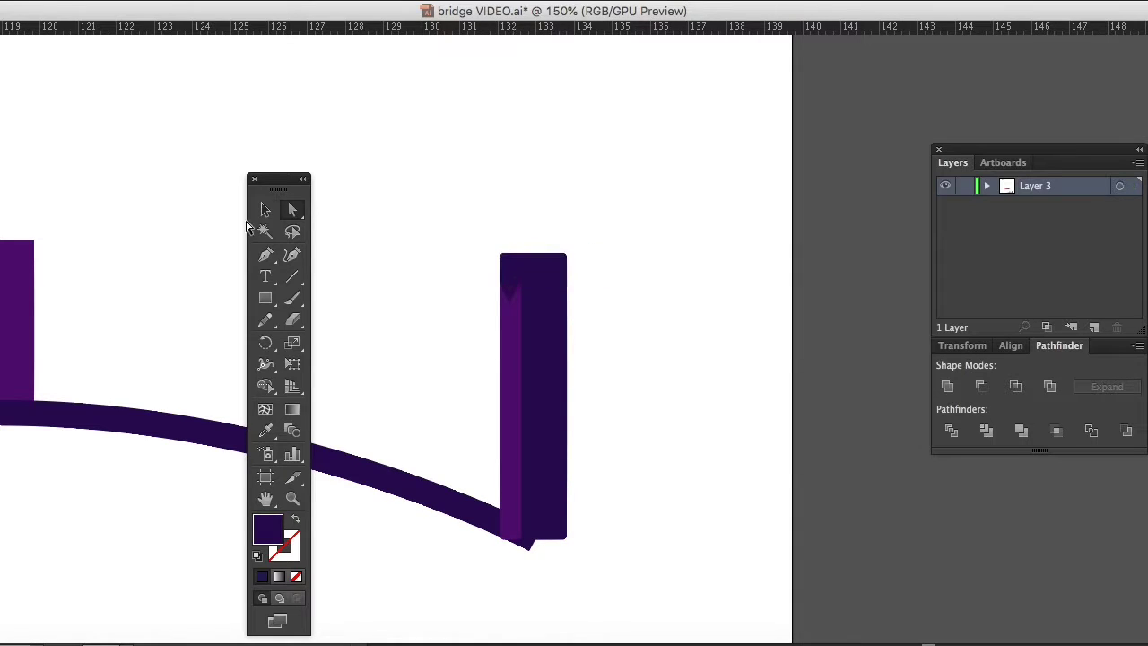
Step: Add rounded bands around the post and arrange the small shapes beside it
{"action": "left_click_drag", "start_coordinate": [261, 303], "coordinate": [319, 303]}
{"action": "mouse_move", "coordinate": [498, 315]}
{"action": "left_mouse_down"}
{"action": "mouse_move", "coordinate": [577, 325]}
{"action": "mouse_move", "coordinate": [517, 424]}
{"action": "left_mouse_up"}
{"action": "key", "text": "ctrl+plus"}
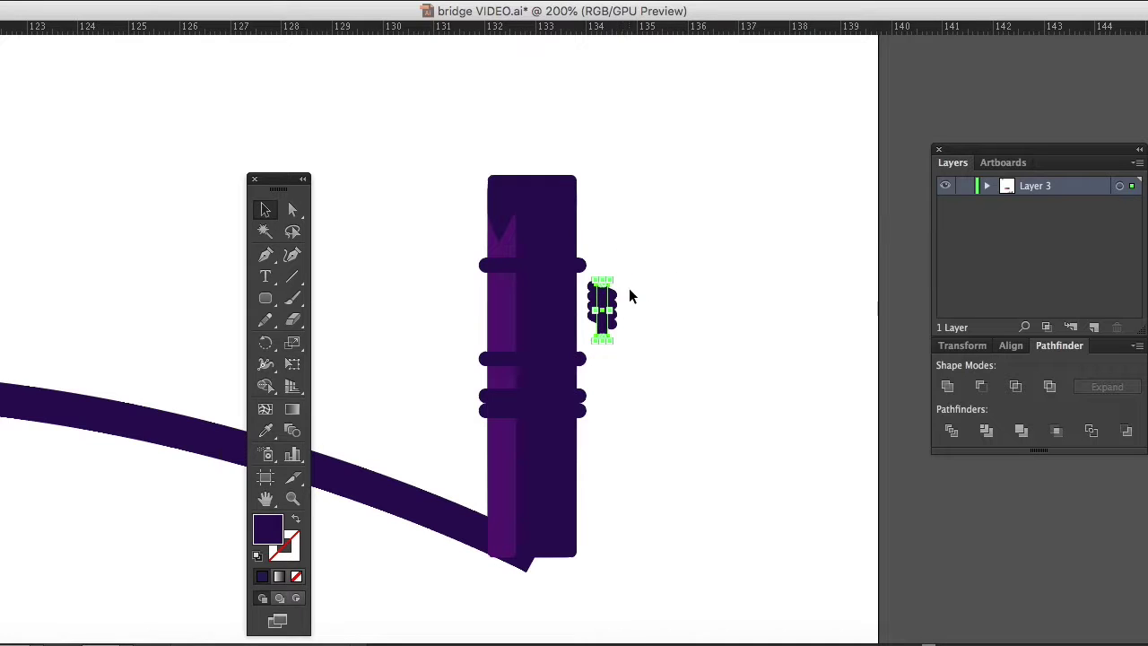
{"action": "left_click", "coordinate": [589, 298]}
{"action": "left_click", "coordinate": [223, 13]}
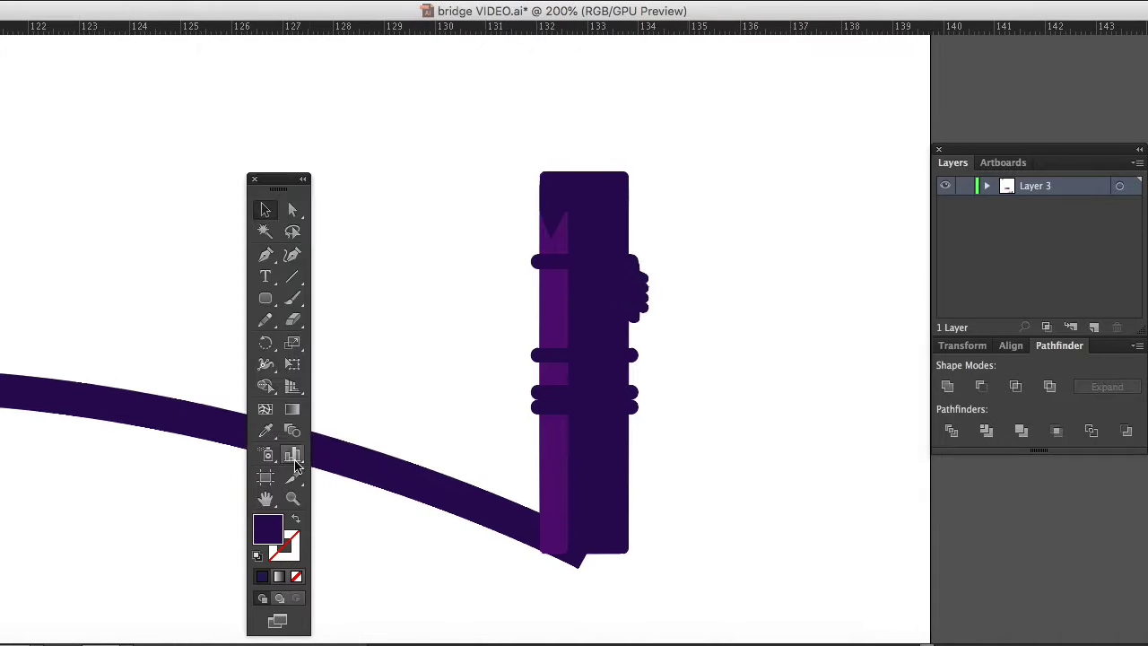
{"action": "key", "text": "ctrl+minus"}
{"action": "key", "text": "ctrl+minus"}
{"action": "key", "text": "ctrl+minus"}
{"action": "left_click_drag", "start_coordinate": [266, 297], "coordinate": [326, 324]}
{"action": "left_click", "coordinate": [558, 263]}
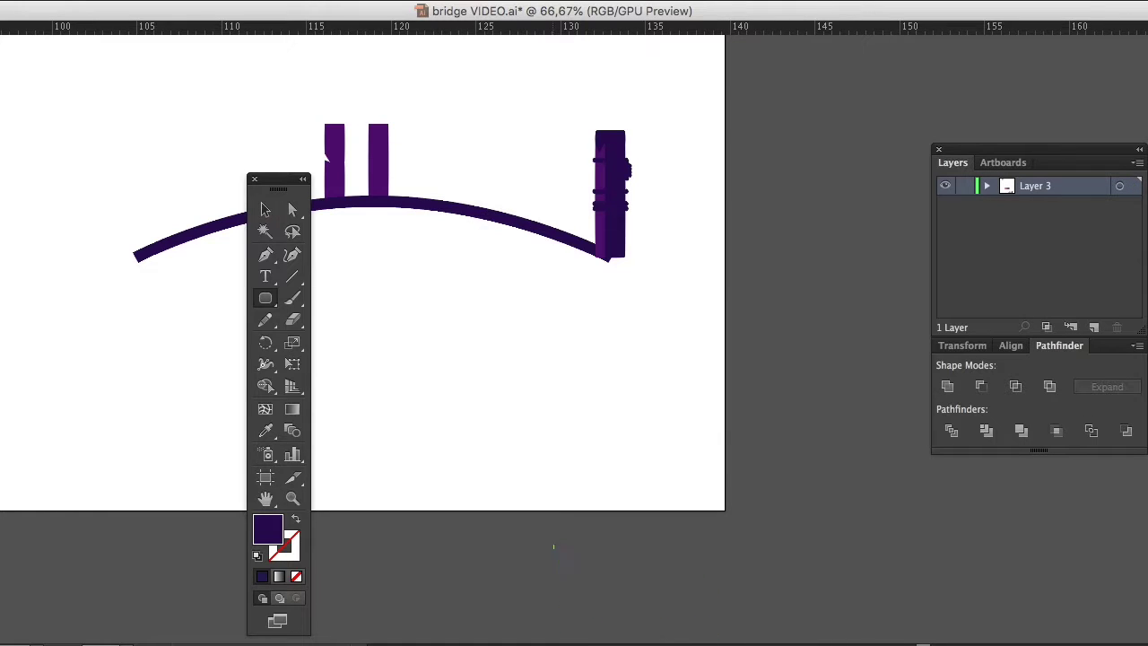
Step: Confirm a rounded rectangle with corner radius 5 for the first pillar
{"action": "key", "text": "Return"}
{"action": "key", "text": "v"}
{"action": "scroll", "coordinate": [448, 358], "scroll_direction": "up", "scroll_amount": 5}
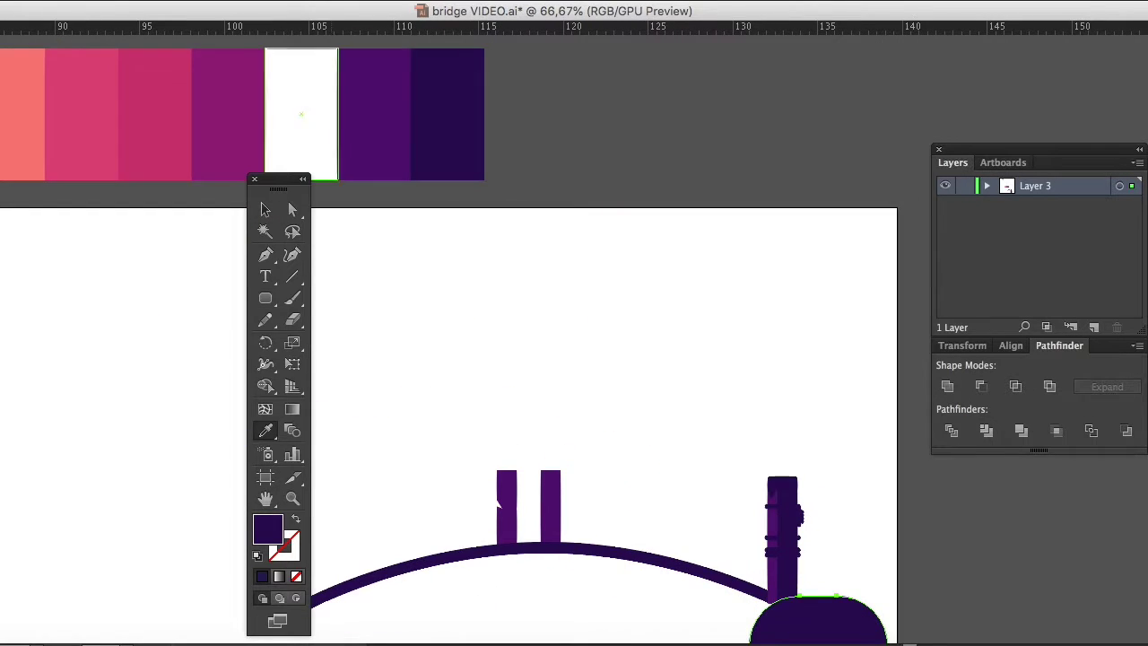
{"action": "scroll", "coordinate": [448, 359], "scroll_direction": "down", "scroll_amount": 4}
{"action": "scroll", "coordinate": [353, 231], "scroll_direction": "up", "scroll_amount": 5}
{"action": "key", "text": "ctrl+minus"}
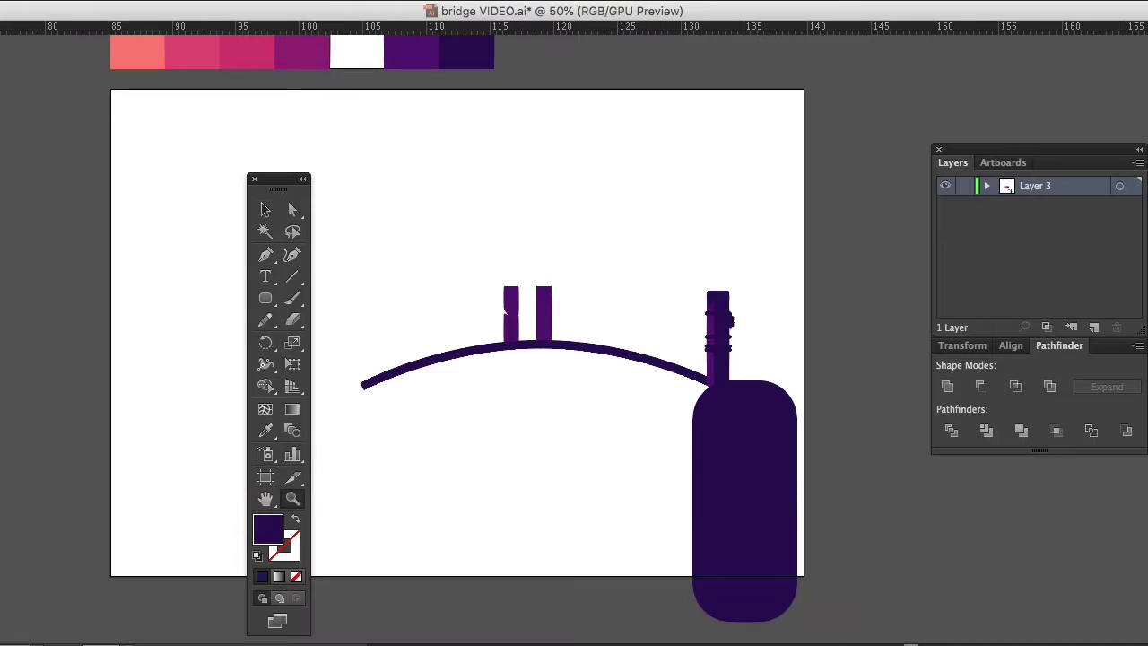
{"action": "scroll", "coordinate": [353, 230], "scroll_direction": "left", "scroll_amount": 3}
Step: Draw a large rounded purple pillar under the arch's left end
{"action": "left_click", "coordinate": [265, 298]}
{"action": "left_click_drag", "start_coordinate": [351, 358], "coordinate": [487, 601]}
{"action": "key", "text": "Delete"}
{"action": "left_click", "coordinate": [453, 359]}
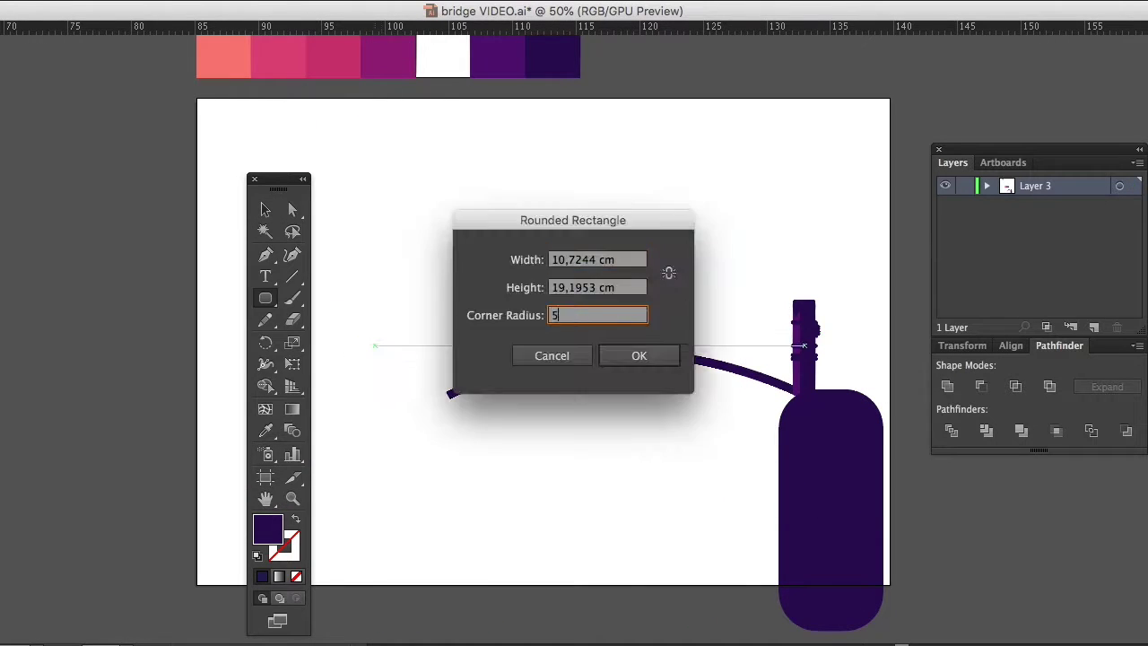
{"action": "key", "text": "Escape"}
{"action": "key", "text": "ctrl+z"}
{"action": "scroll", "coordinate": [538, 359], "scroll_direction": "down", "scroll_amount": 2}
{"action": "scroll", "coordinate": [538, 359], "scroll_direction": "right", "scroll_amount": 3}
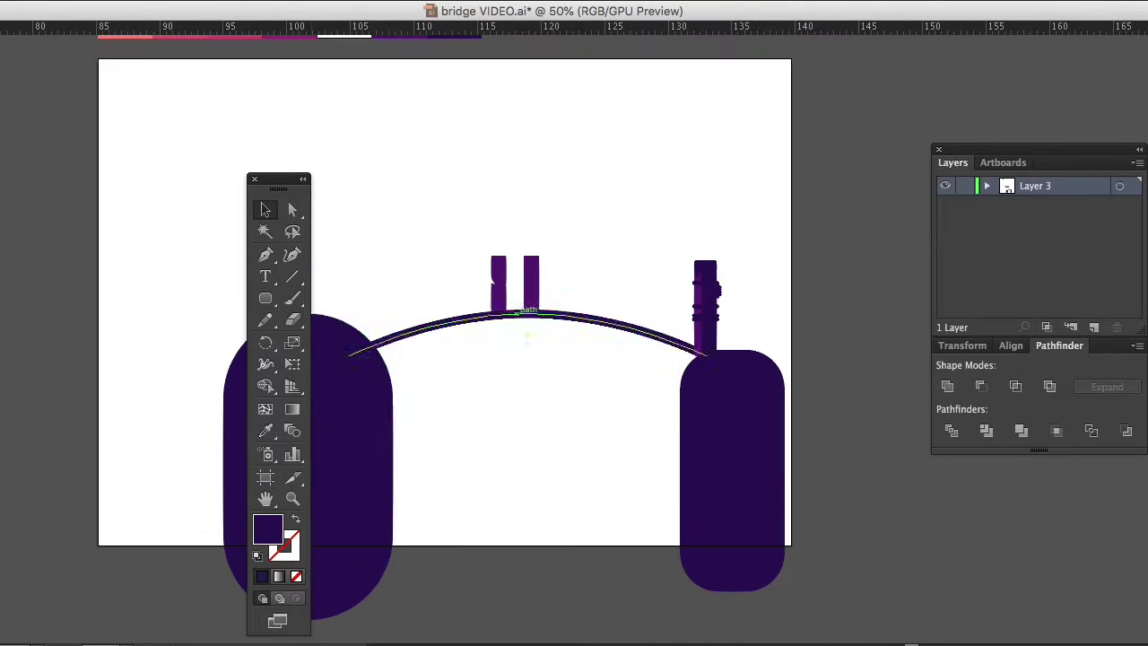
Step: Add a new layer and draw the first dark smoke circles above the bridge
{"action": "key", "text": "ctrl+l"}
{"action": "left_click_drag", "start_coordinate": [460, 175], "coordinate": [460, 175]}
{"action": "mouse_move", "coordinate": [448, 160]}
{"action": "left_mouse_down"}
{"action": "mouse_move", "coordinate": [491, 202]}
{"action": "mouse_move", "coordinate": [589, 185]}
{"action": "mouse_move", "coordinate": [645, 217]}
{"action": "mouse_move", "coordinate": [755, 188]}
{"action": "left_mouse_up"}
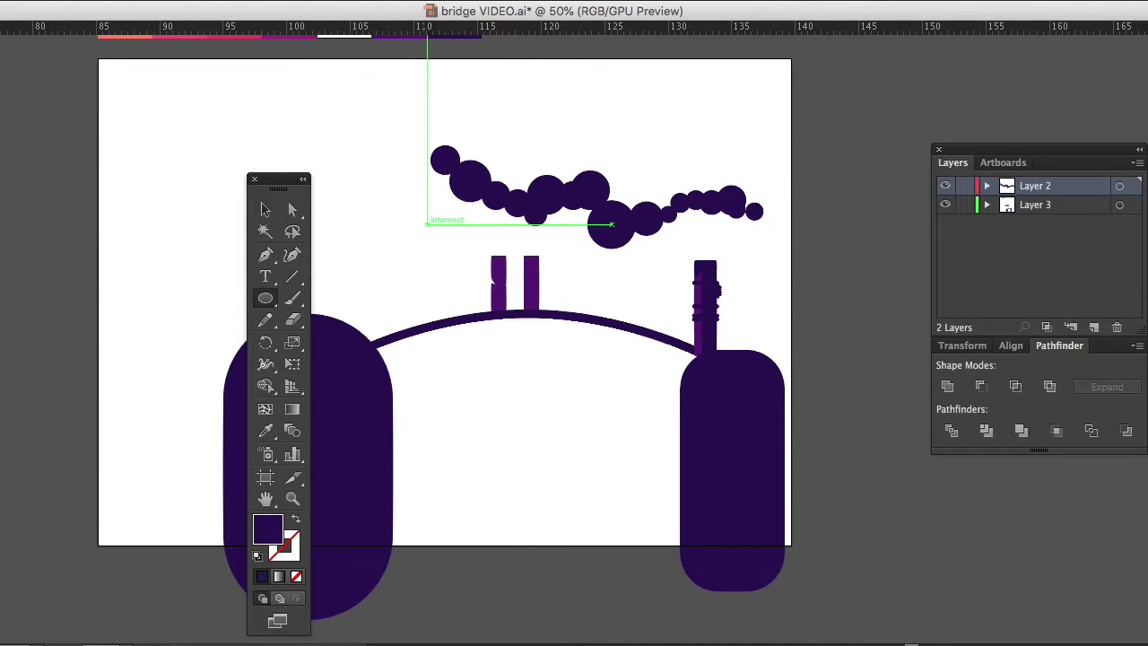
Step: Add more smoke circles on the left and recolour all the smoke magenta
{"action": "left_click_drag", "start_coordinate": [466, 215], "coordinate": [385, 229]}
{"action": "key", "text": "v"}
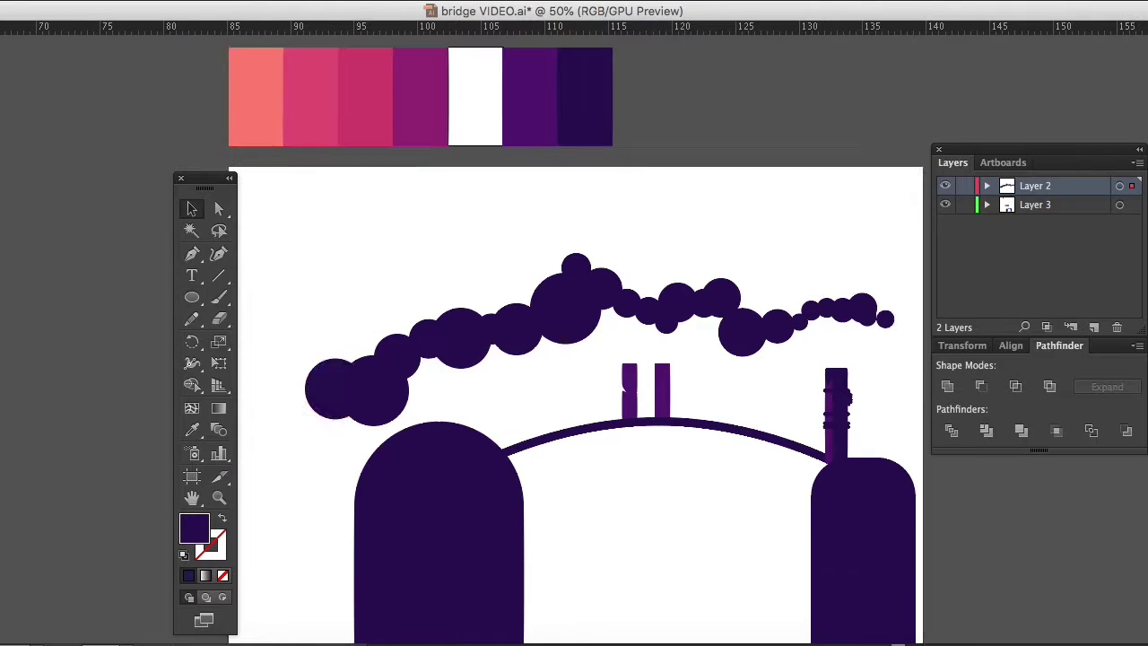
{"action": "left_click_drag", "start_coordinate": [879, 320], "coordinate": [883, 323]}
{"action": "left_click", "coordinate": [419, 96]}
{"action": "left_click", "coordinate": [794, 257]}
{"action": "key", "text": "l"}
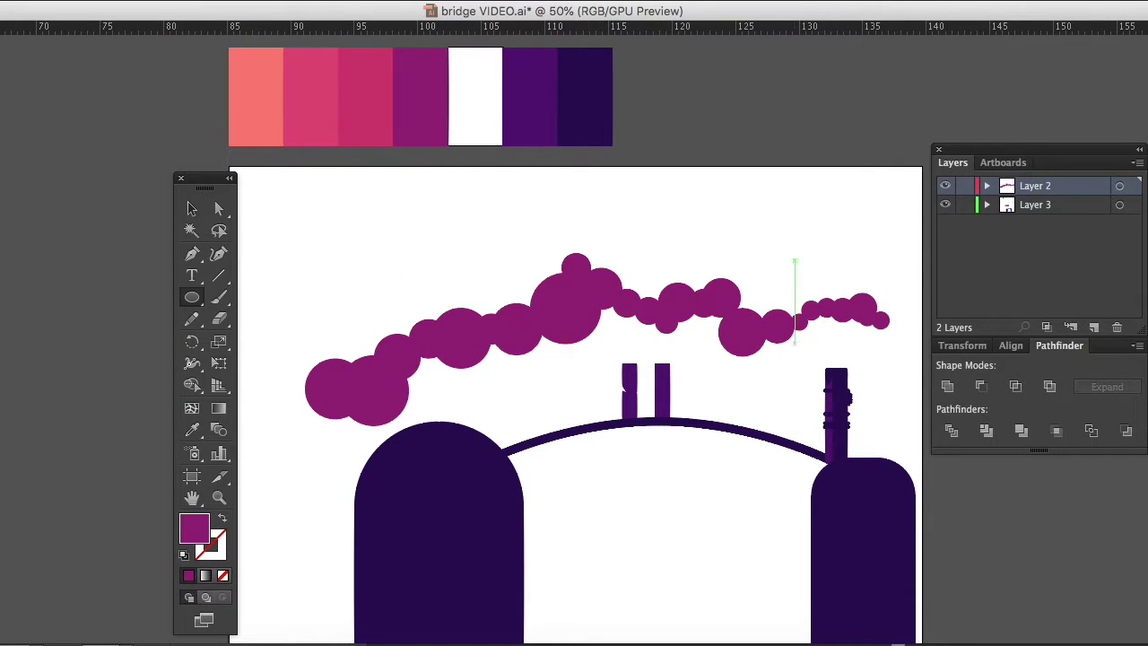
Step: Draw a band of overlapping pink circles above the magenta smoke
{"action": "left_click_drag", "start_coordinate": [550, 199], "coordinate": [636, 285]}
{"action": "left_click", "coordinate": [614, 191]}
{"action": "key", "text": "Return"}
{"action": "mouse_move", "coordinate": [615, 188]}
{"action": "left_mouse_down"}
{"action": "mouse_move", "coordinate": [676, 248]}
{"action": "mouse_move", "coordinate": [681, 277]}
{"action": "left_mouse_up"}
{"action": "left_click_drag", "start_coordinate": [669, 240], "coordinate": [698, 269]}
{"action": "left_click_drag", "start_coordinate": [683, 257], "coordinate": [795, 326]}
{"action": "mouse_move", "coordinate": [796, 284]}
{"action": "left_mouse_down"}
{"action": "mouse_move", "coordinate": [841, 312]}
{"action": "mouse_move", "coordinate": [871, 313]}
{"action": "left_mouse_up"}
{"action": "left_click_drag", "start_coordinate": [563, 238], "coordinate": [508, 293]}
{"action": "left_click_drag", "start_coordinate": [516, 221], "coordinate": [457, 281]}
{"action": "left_click_drag", "start_coordinate": [443, 205], "coordinate": [355, 293]}
Step: Send the pink circles behind the magenta smoke with Object > Arrange > Send to Back
{"action": "left_click", "coordinate": [148, 0]}
{"action": "left_click", "coordinate": [404, 31]}
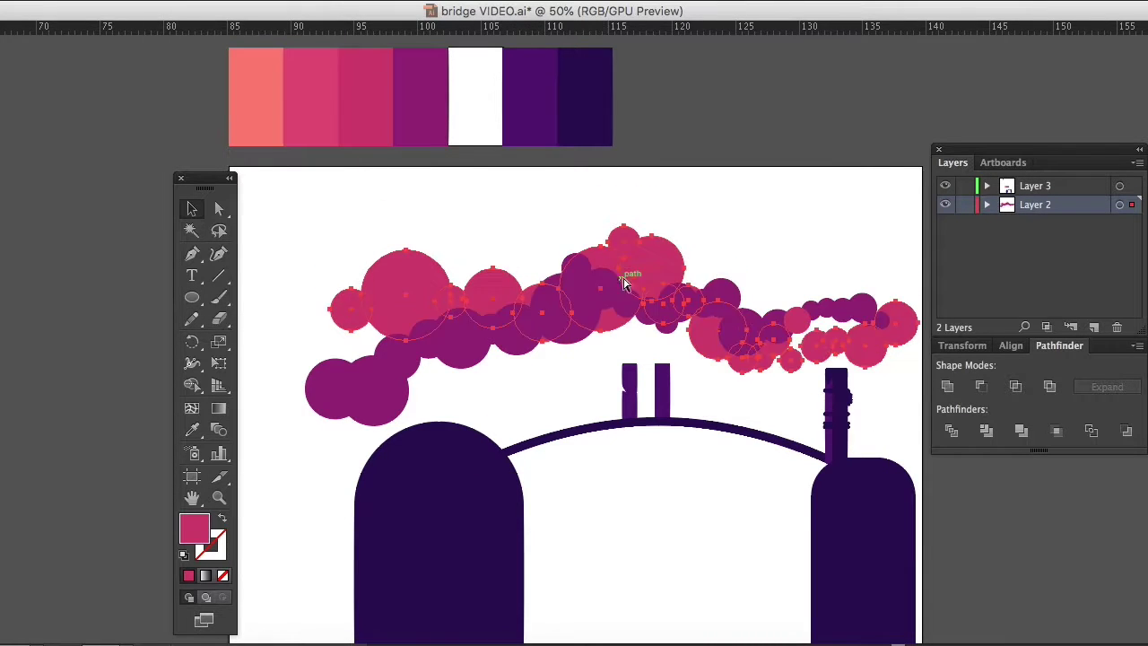
{"action": "left_click", "coordinate": [192, 297]}
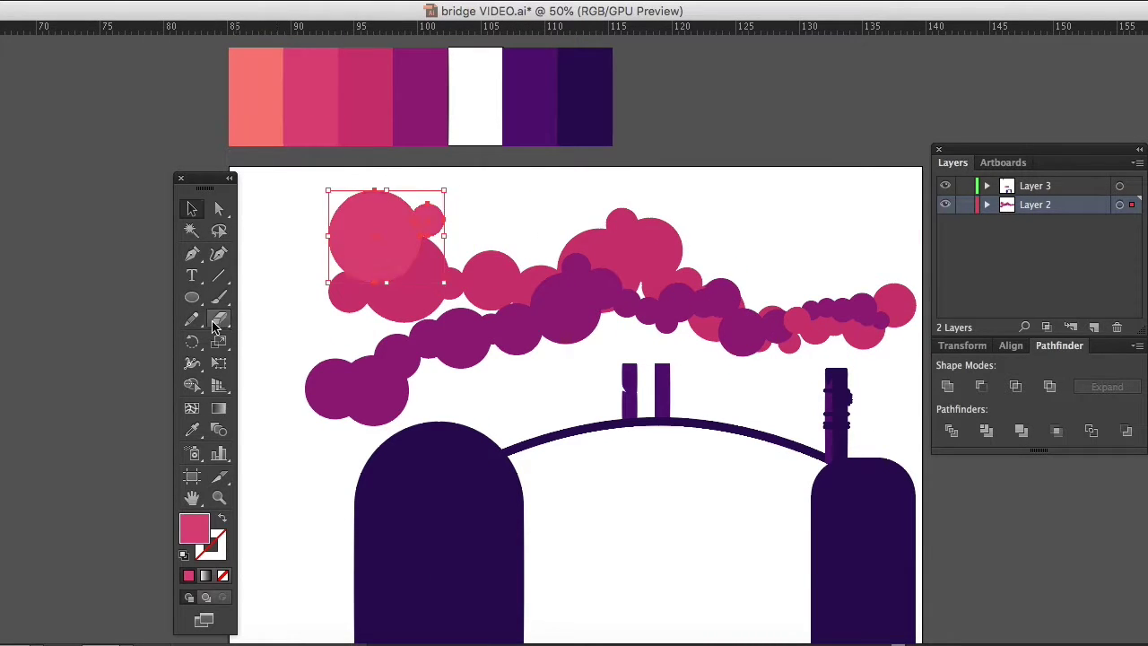
Step: Add more pink circles along the top of the smoke
{"action": "left_click_drag", "start_coordinate": [434, 186], "coordinate": [491, 244]}
{"action": "left_click_drag", "start_coordinate": [499, 172], "coordinate": [578, 251]}
{"action": "mouse_move", "coordinate": [583, 154]}
{"action": "left_mouse_down"}
{"action": "mouse_move", "coordinate": [651, 222]}
{"action": "mouse_move", "coordinate": [804, 188]}
{"action": "left_mouse_up"}
{"action": "scroll", "coordinate": [571, 230], "scroll_direction": "right", "scroll_amount": 2}
{"action": "key", "text": "v"}
{"action": "key", "text": "ctrl+a"}
Step: Draw an artboard-sized salmon rectangle and send it behind the whole scene
{"action": "left_click", "coordinate": [487, 256]}
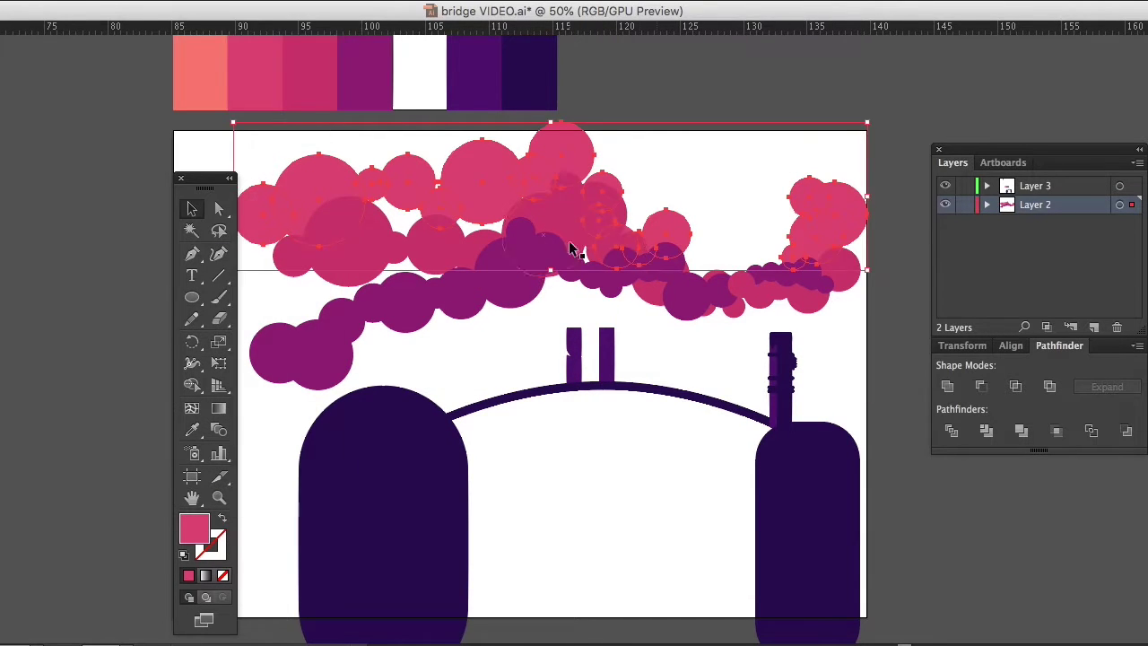
{"action": "scroll", "coordinate": [574, 359], "scroll_direction": "left", "scroll_amount": 3}
{"action": "left_click_drag", "start_coordinate": [192, 297], "coordinate": [269, 295]}
{"action": "left_click_drag", "start_coordinate": [258, 113], "coordinate": [954, 600]}
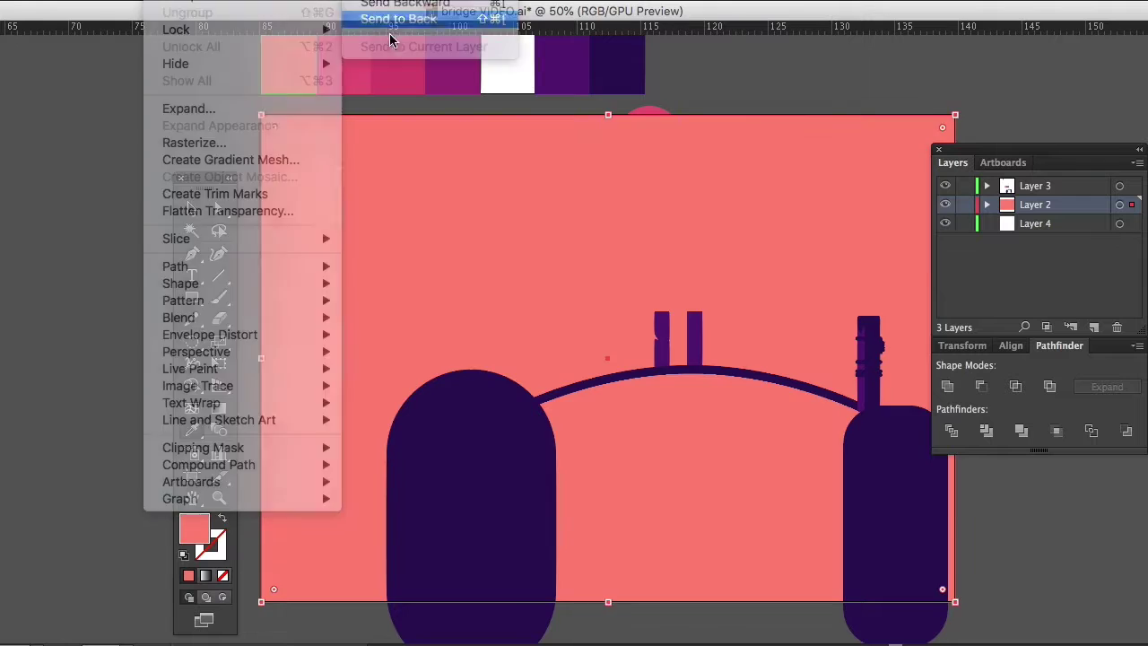
{"action": "left_click", "coordinate": [397, 20]}
Step: Start a Pen path for a cable at the right twin post
{"action": "scroll", "coordinate": [299, 307], "scroll_direction": "down", "scroll_amount": 5}
{"action": "key", "text": "p"}
{"action": "left_click", "coordinate": [674, 189]}
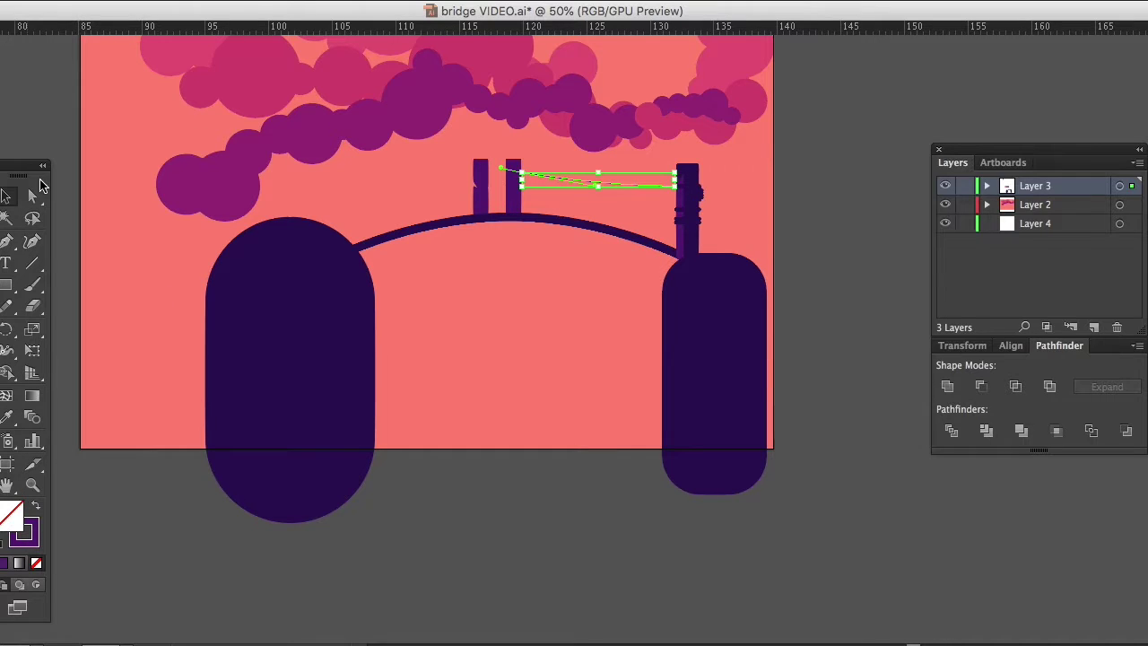
Step: Set a 10 pt stroke and draw a cable from the left twin post to above the left pillar
{"action": "key", "text": "ctrl+F10"}
{"action": "left_click", "coordinate": [36, 196]}
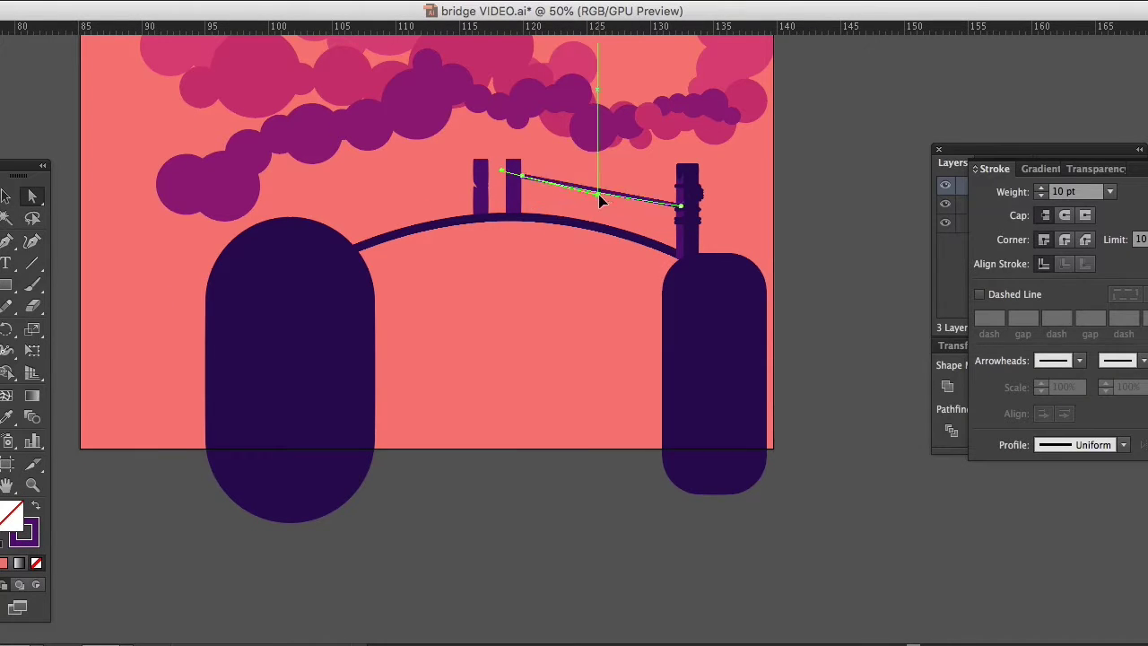
{"action": "left_click", "coordinate": [475, 184]}
{"action": "left_click", "coordinate": [350, 212]}
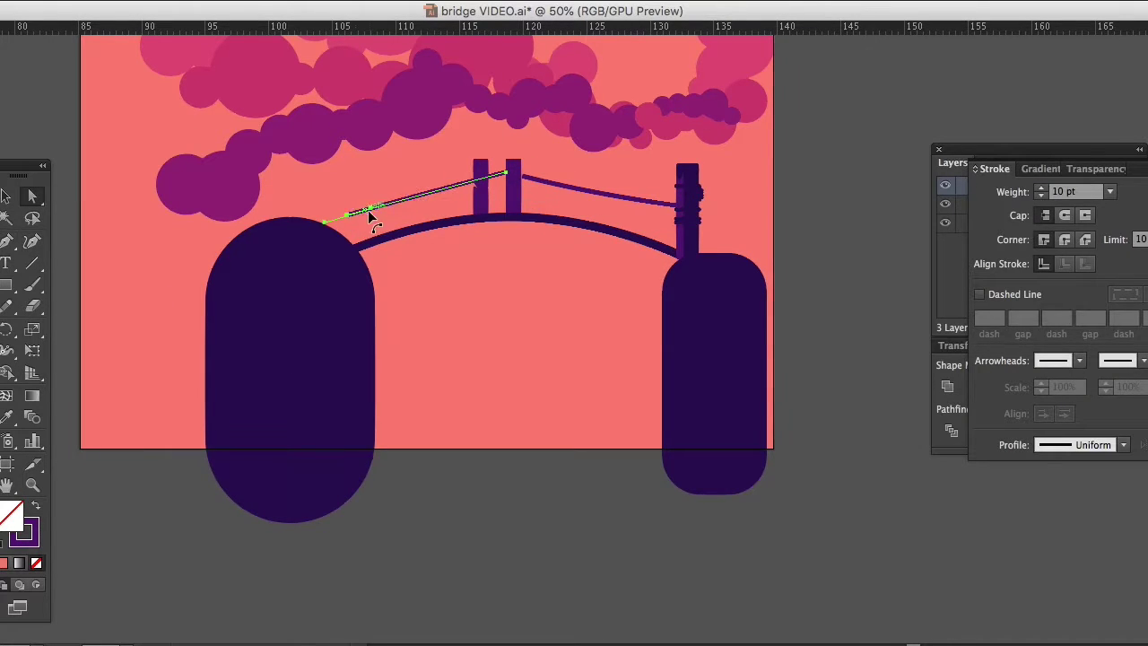
{"action": "left_click", "coordinate": [538, 256], "text": "ctrl"}
Step: Draw small rounded purple bars below the arch
{"action": "left_click_drag", "start_coordinate": [467, 262], "coordinate": [488, 301]}
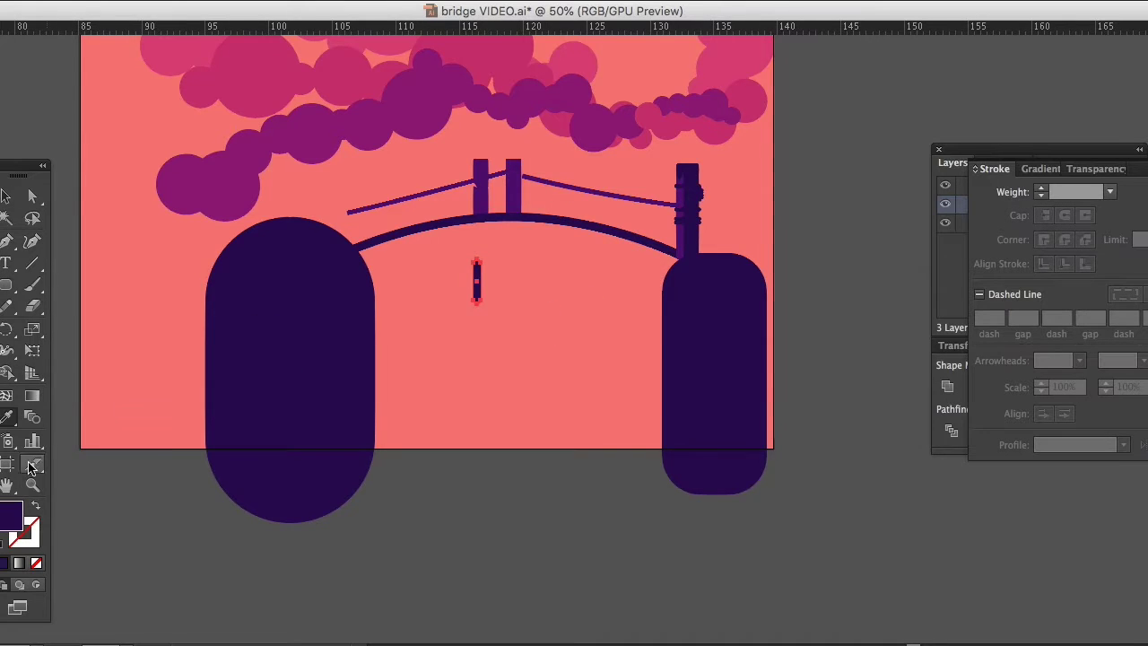
{"action": "key", "text": "ctrl+1"}
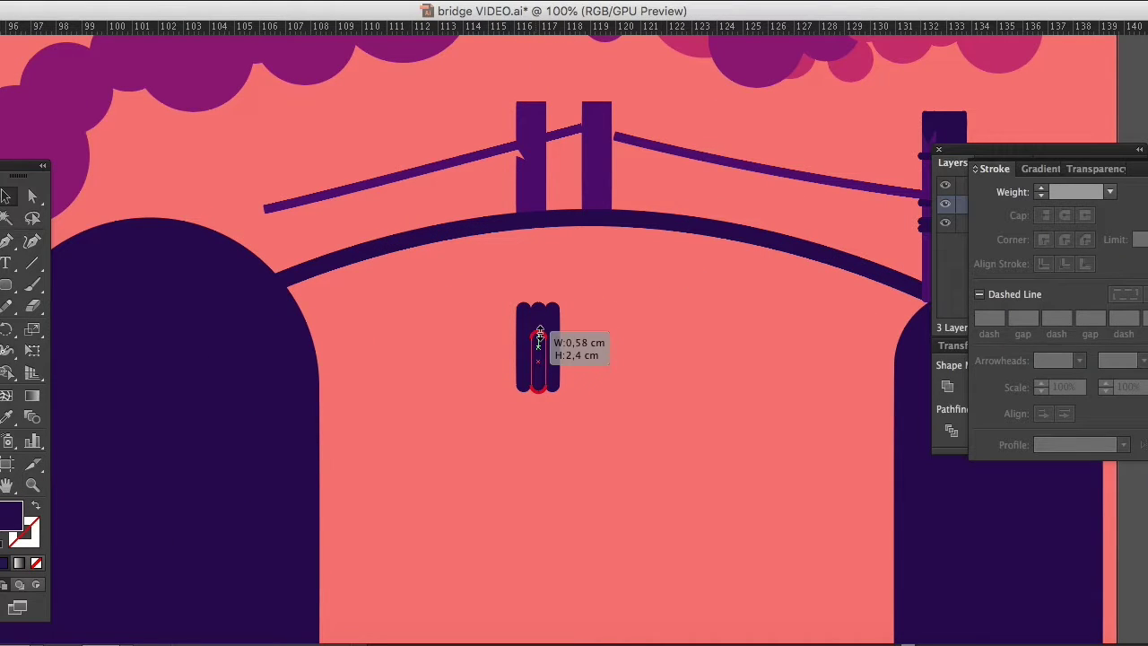
{"action": "left_click_drag", "start_coordinate": [541, 344], "coordinate": [574, 323]}
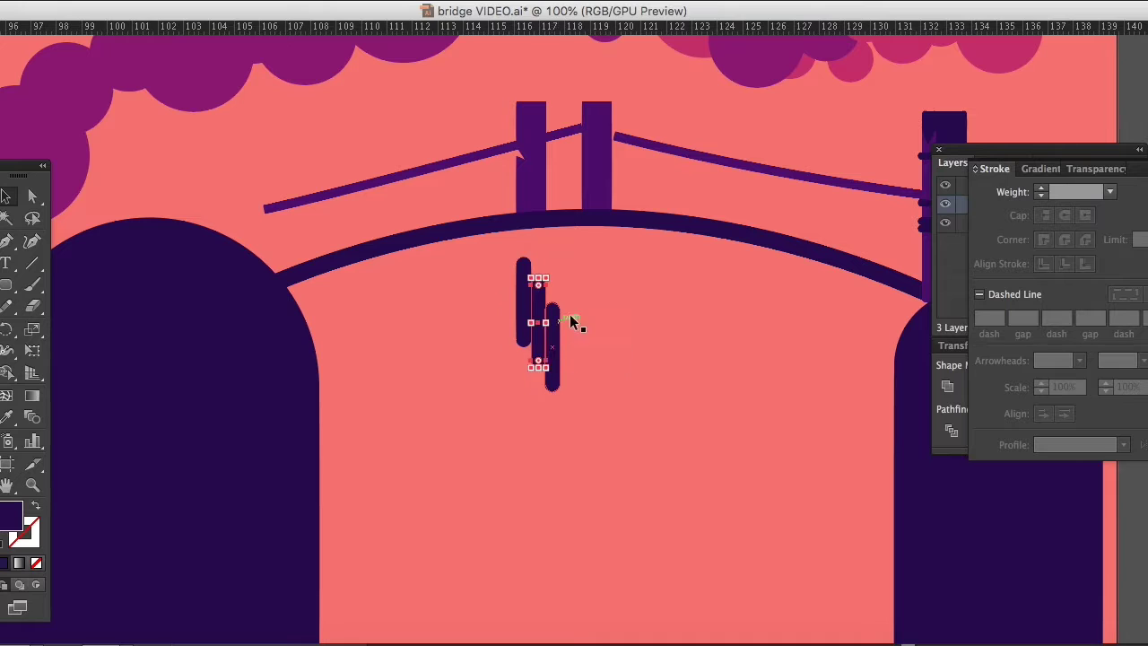
Step: Lock the salmon background layer (Layer 4)
{"action": "left_click", "coordinate": [1095, 169]}
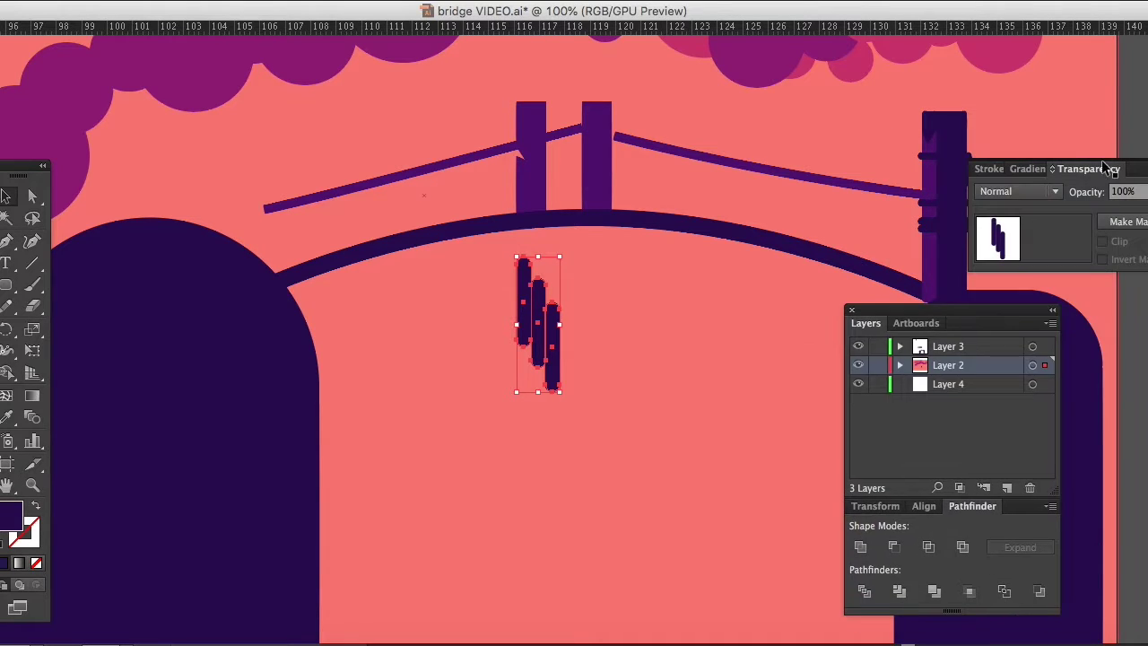
{"action": "left_click", "coordinate": [735, 342]}
{"action": "left_click", "coordinate": [877, 383]}
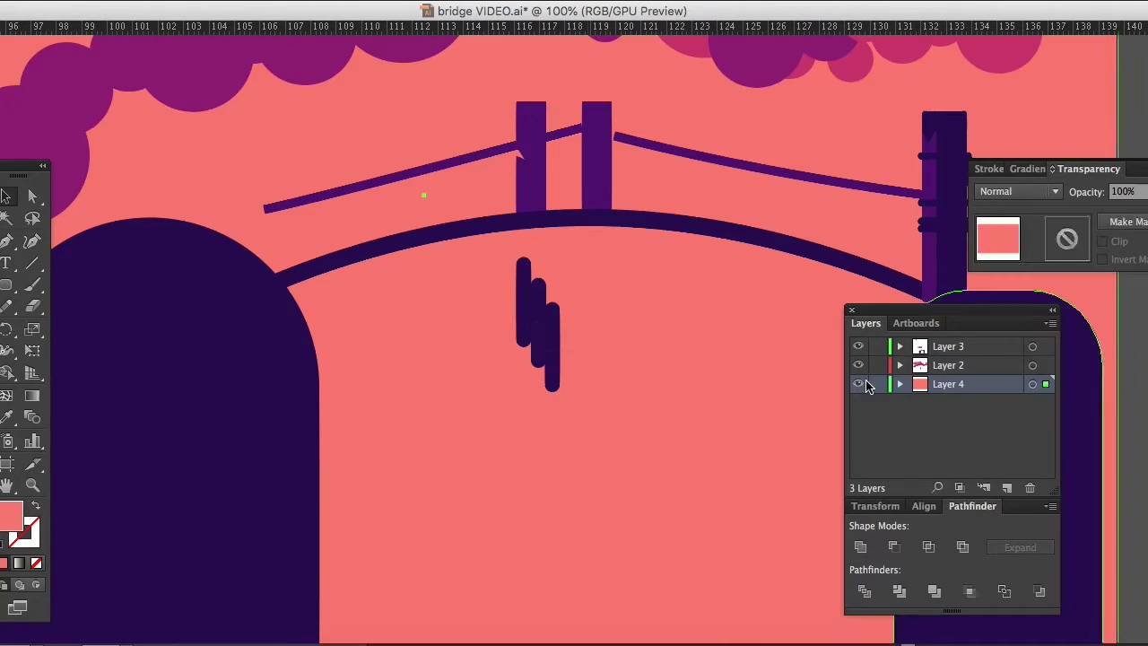
Step: Shrink the dark drip bars, move them under the arch, and Alt-drag two copies
{"action": "left_click", "coordinate": [538, 323]}
{"action": "key", "text": "v"}
{"action": "left_click_drag", "start_coordinate": [559, 392], "coordinate": [610, 309]}
{"action": "left_click_drag", "start_coordinate": [538, 296], "coordinate": [583, 234]}
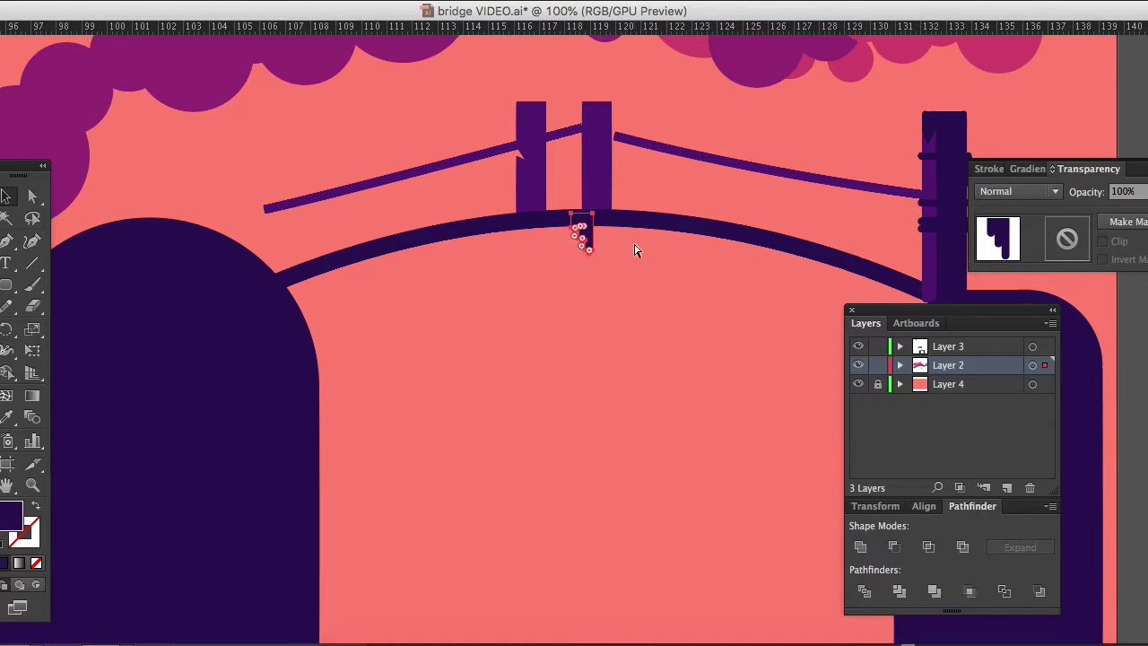
{"action": "left_click_drag", "start_coordinate": [443, 259], "coordinate": [442, 259]}
{"action": "left_click_drag", "start_coordinate": [587, 235], "coordinate": [628, 244]}
Step: Cut a notch into the central post's top with Pathfinder Minus Front
{"action": "left_click", "coordinate": [597, 153]}
{"action": "left_click_drag", "start_coordinate": [625, 151], "coordinate": [589, 192]}
{"action": "left_click", "coordinate": [588, 185]}
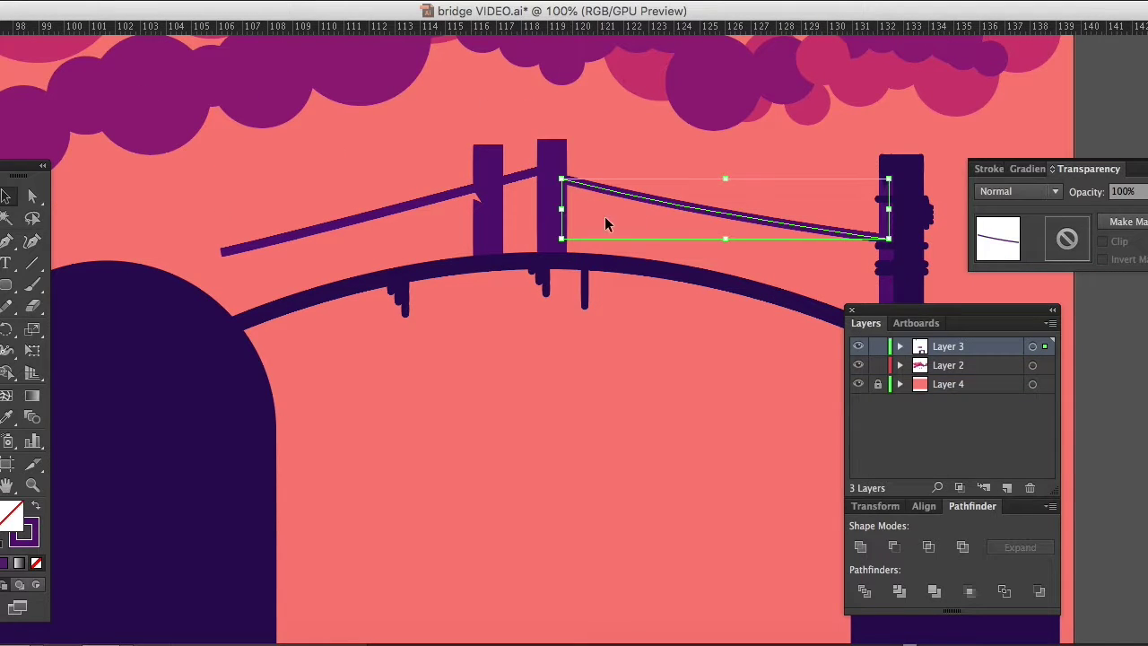
{"action": "key", "text": "ctrl+f"}
{"action": "left_click", "coordinate": [894, 542]}
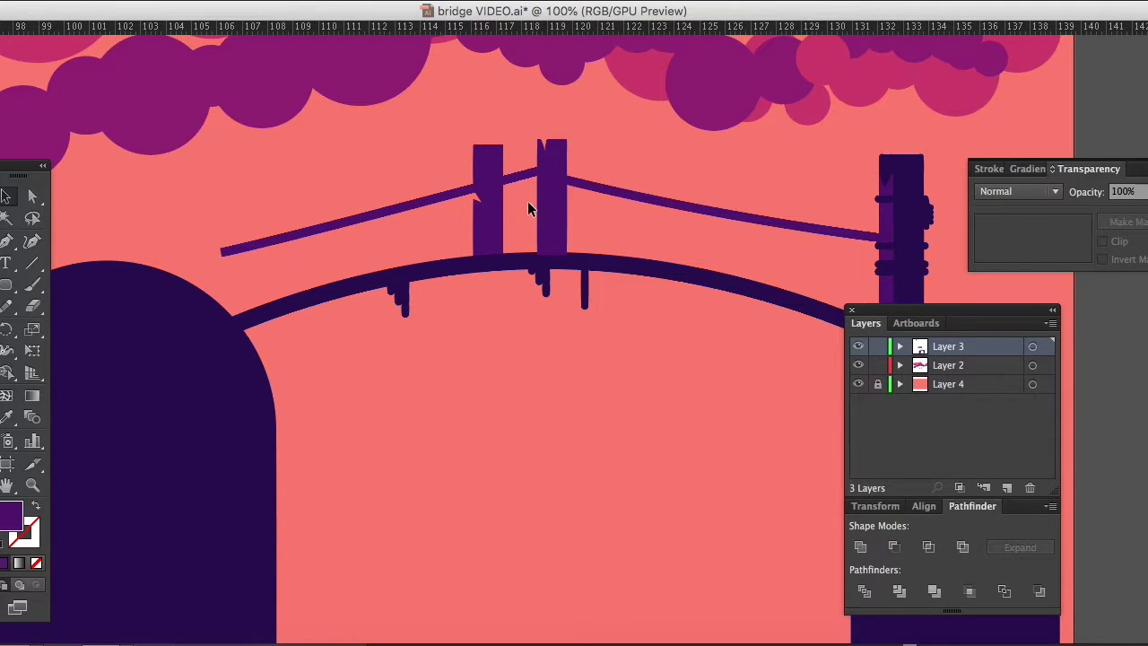
{"action": "mouse_move", "coordinate": [586, 206]}
{"action": "left_mouse_down"}
{"action": "mouse_move", "coordinate": [657, 224]}
{"action": "mouse_move", "coordinate": [594, 197]}
{"action": "mouse_move", "coordinate": [618, 175]}
{"action": "left_mouse_up"}
Step: Rearrange the railing posts and tilt one about 12 degrees clockwise
{"action": "left_click_drag", "start_coordinate": [681, 215], "coordinate": [700, 215]}
{"action": "mouse_move", "coordinate": [727, 159]}
{"action": "left_mouse_down"}
{"action": "mouse_move", "coordinate": [738, 166]}
{"action": "mouse_move", "coordinate": [426, 147]}
{"action": "mouse_move", "coordinate": [334, 175]}
{"action": "left_mouse_up"}
{"action": "left_click", "coordinate": [322, 285]}
{"action": "left_click", "coordinate": [314, 233]}
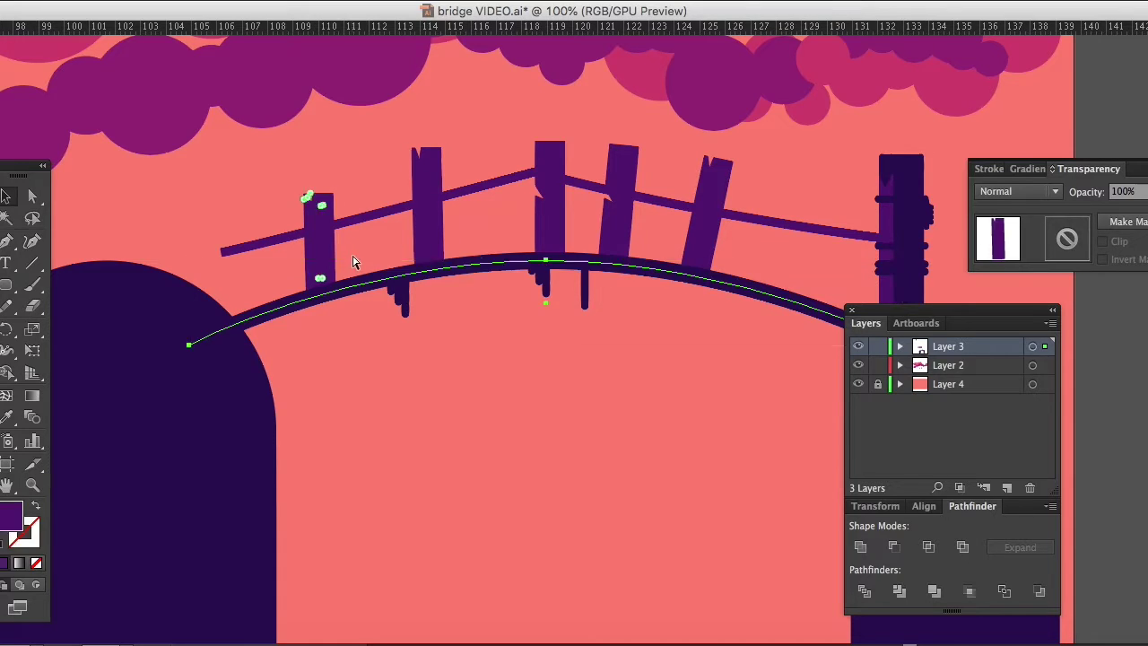
{"action": "double_click", "coordinate": [708, 210]}
{"action": "key", "text": "Escape"}
Step: Alt-drag a copy of the tilted post to the right and rotate it back upright
{"action": "left_click_drag", "start_coordinate": [690, 324], "coordinate": [602, 324]}
{"action": "left_click_drag", "start_coordinate": [616, 250], "coordinate": [662, 260]}
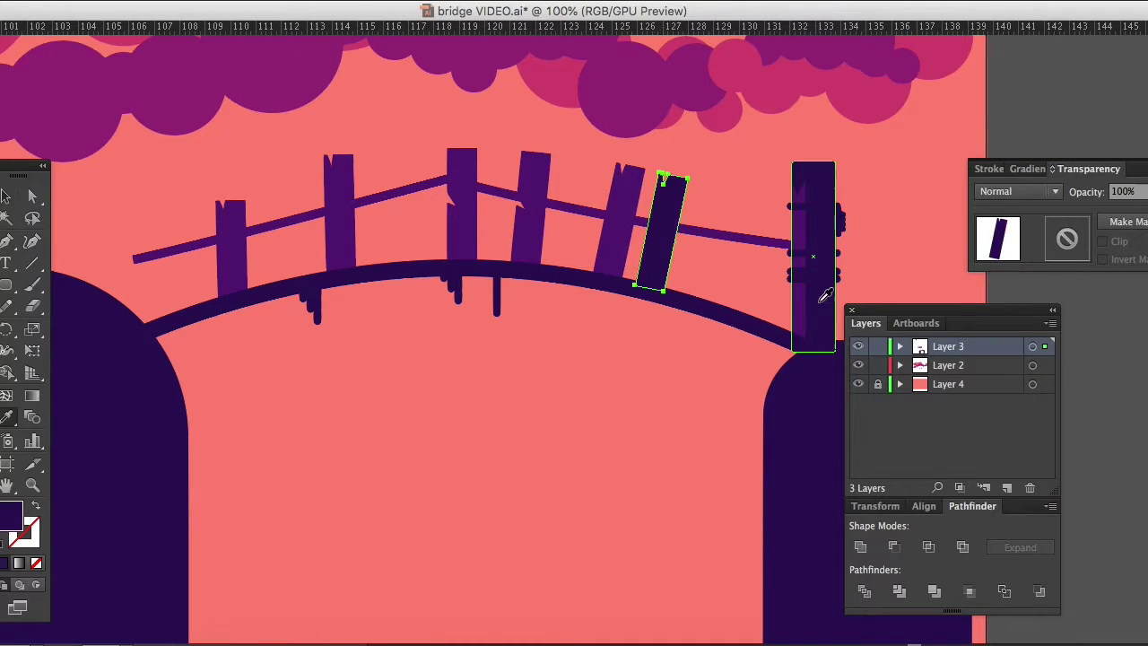
{"action": "left_click_drag", "start_coordinate": [538, 237], "coordinate": [539, 236]}
{"action": "left_click_drag", "start_coordinate": [579, 156], "coordinate": [587, 151]}
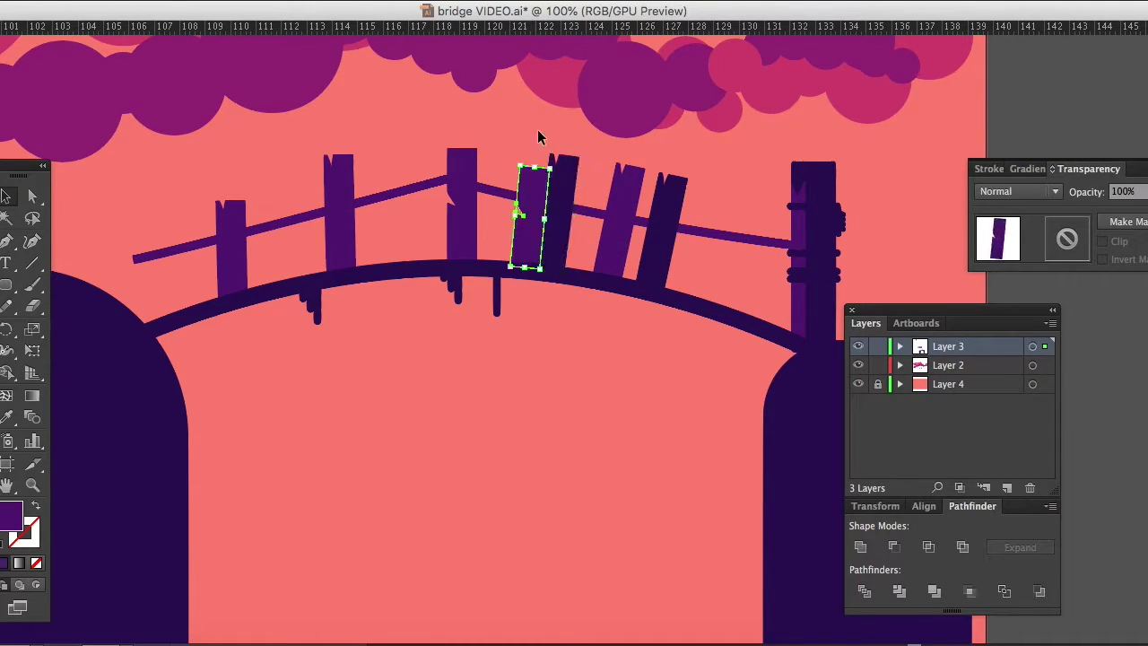
Step: Move an upright post onto the railing and copy the banded end post to the bridge's left end
{"action": "left_click", "coordinate": [531, 208]}
{"action": "left_click", "coordinate": [549, 215]}
{"action": "left_click_drag", "start_coordinate": [549, 215], "coordinate": [544, 310]}
{"action": "mouse_move", "coordinate": [543, 310]}
{"action": "left_mouse_down"}
{"action": "mouse_move", "coordinate": [379, 191]}
{"action": "mouse_move", "coordinate": [280, 207]}
{"action": "left_mouse_up"}
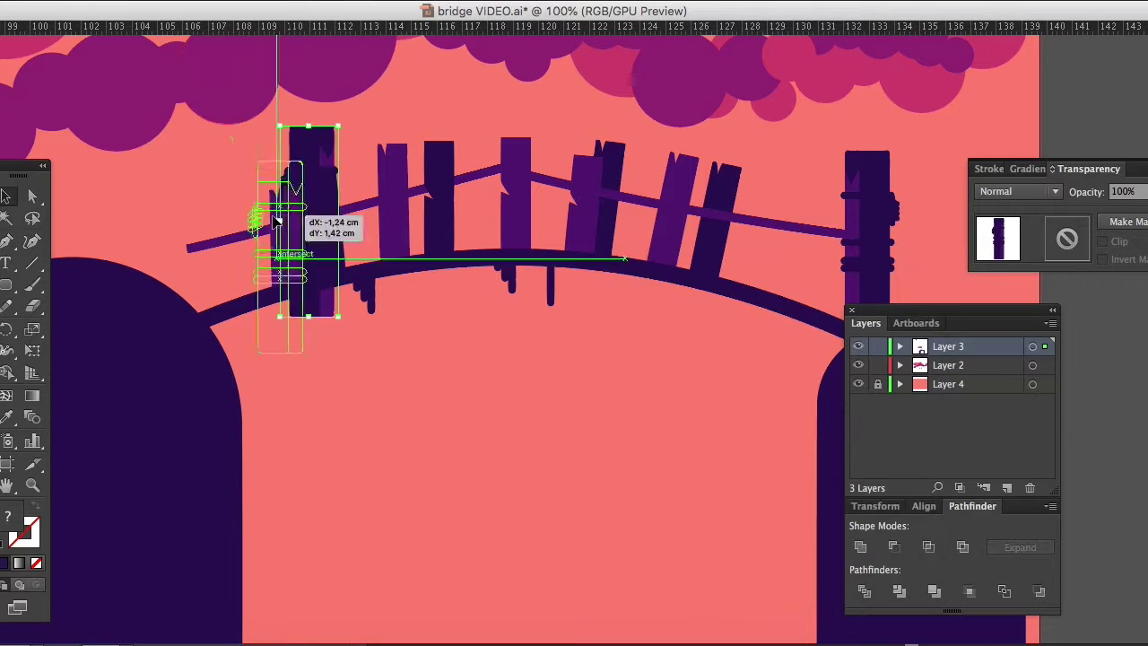
{"action": "left_click_drag", "start_coordinate": [269, 192], "coordinate": [174, 188]}
{"action": "left_click", "coordinate": [134, 385]}
Step: Zoom out and move the drip marks onto the left hill
{"action": "key", "text": "z"}
{"action": "left_click", "coordinate": [156, 382], "text": "alt"}
{"action": "left_click", "coordinate": [269, 443], "text": "alt"}
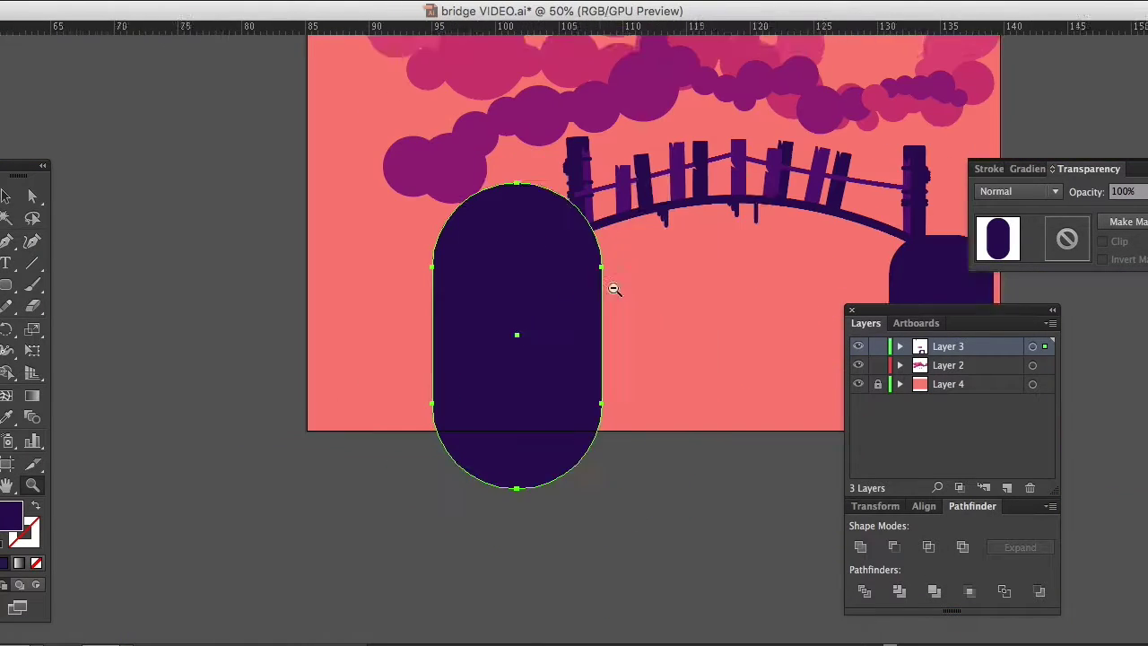
{"action": "key", "text": "m"}
{"action": "key", "text": "v"}
{"action": "left_click", "coordinate": [555, 303]}
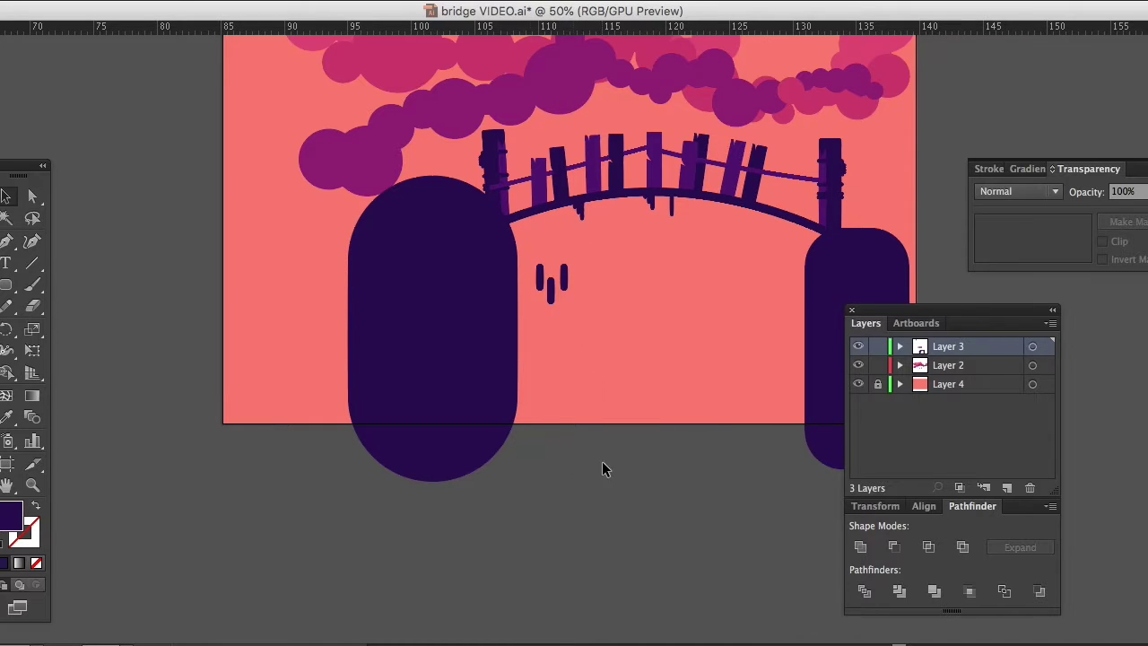
{"action": "left_click_drag", "start_coordinate": [551, 284], "coordinate": [468, 269]}
Step: Turn a square into a tall triangle below the bridge and Alt-drag a copy downward
{"action": "key", "text": "m"}
{"action": "left_click_drag", "start_coordinate": [595, 302], "coordinate": [664, 375]}
{"action": "left_click", "coordinate": [6, 240]}
{"action": "left_click", "coordinate": [54, 279]}
{"action": "left_click", "coordinate": [664, 303]}
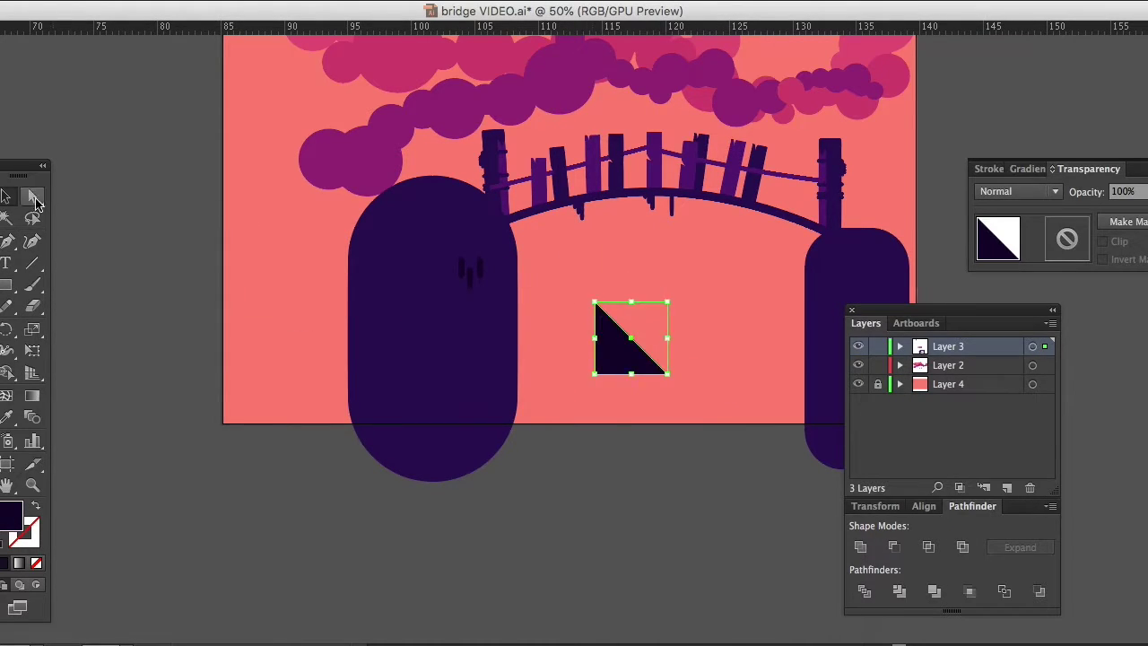
{"action": "left_click_drag", "start_coordinate": [626, 305], "coordinate": [628, 274]}
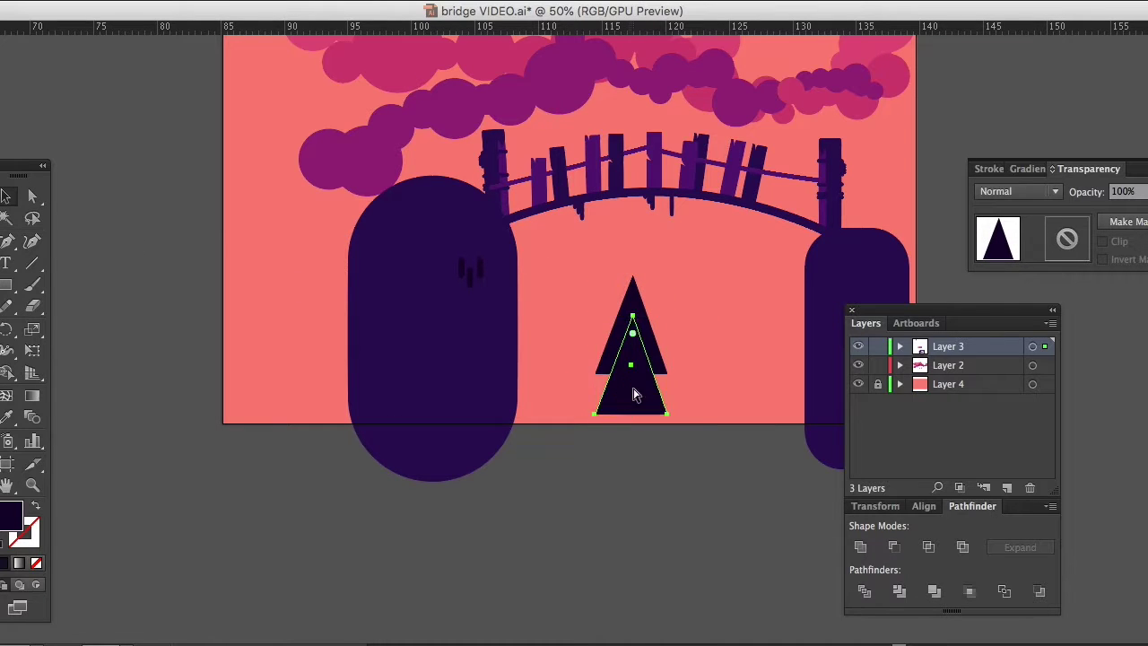
{"action": "left_click_drag", "start_coordinate": [634, 392], "coordinate": [634, 445]}
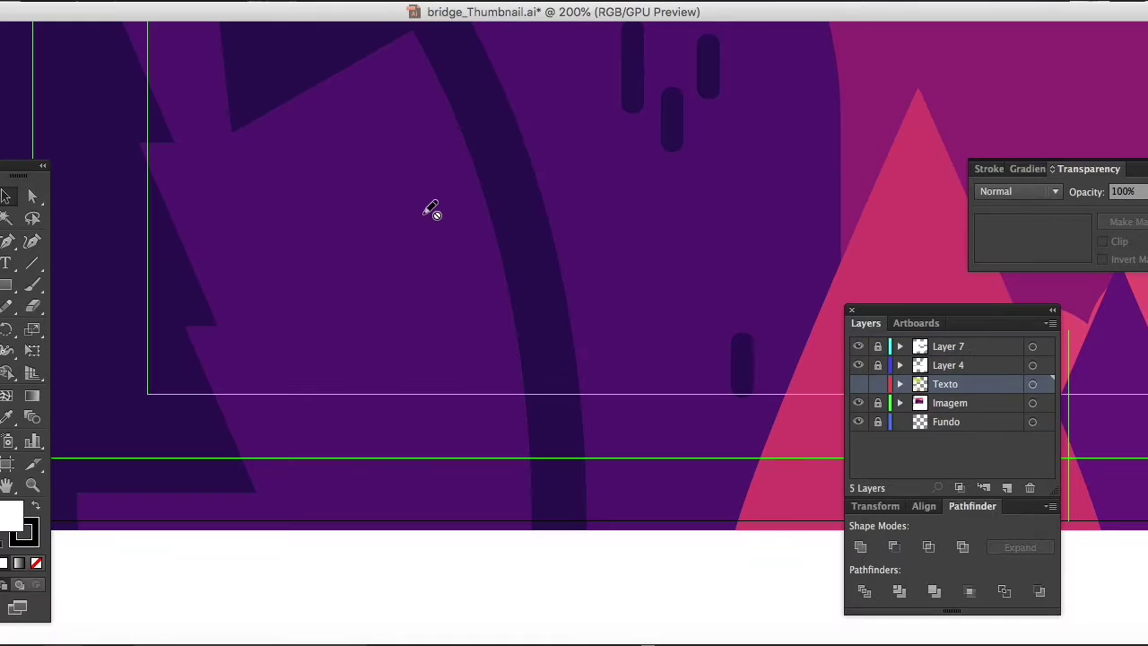
Step: Zoom out, switch to artboard mode with Shift+O, and make the Texto layer visible
{"action": "left_click", "coordinate": [456, 306], "text": "alt"}
{"action": "left_click", "coordinate": [566, 248], "text": "alt"}
{"action": "left_click_drag", "start_coordinate": [687, 249], "coordinate": [522, 260]}
{"action": "key", "text": "shift+o"}
{"action": "left_click", "coordinate": [858, 384]}
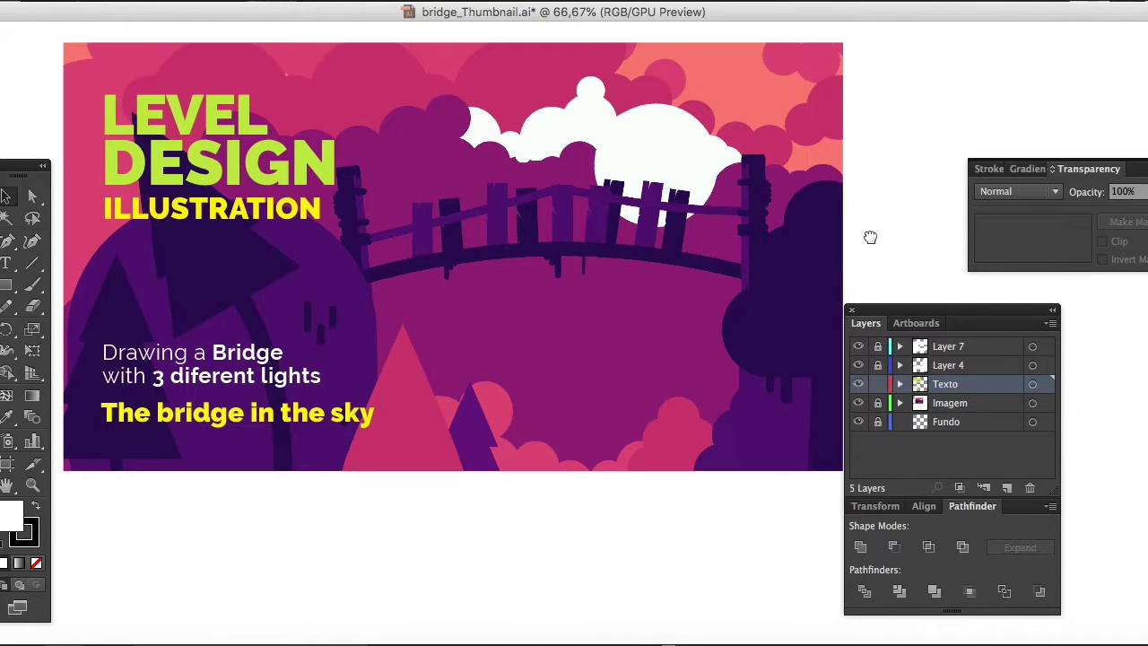
Step: Pan and zoom out to 25% to view the whole titled thumbnail
{"action": "left_click_drag", "start_coordinate": [867, 236], "coordinate": [974, 224]}
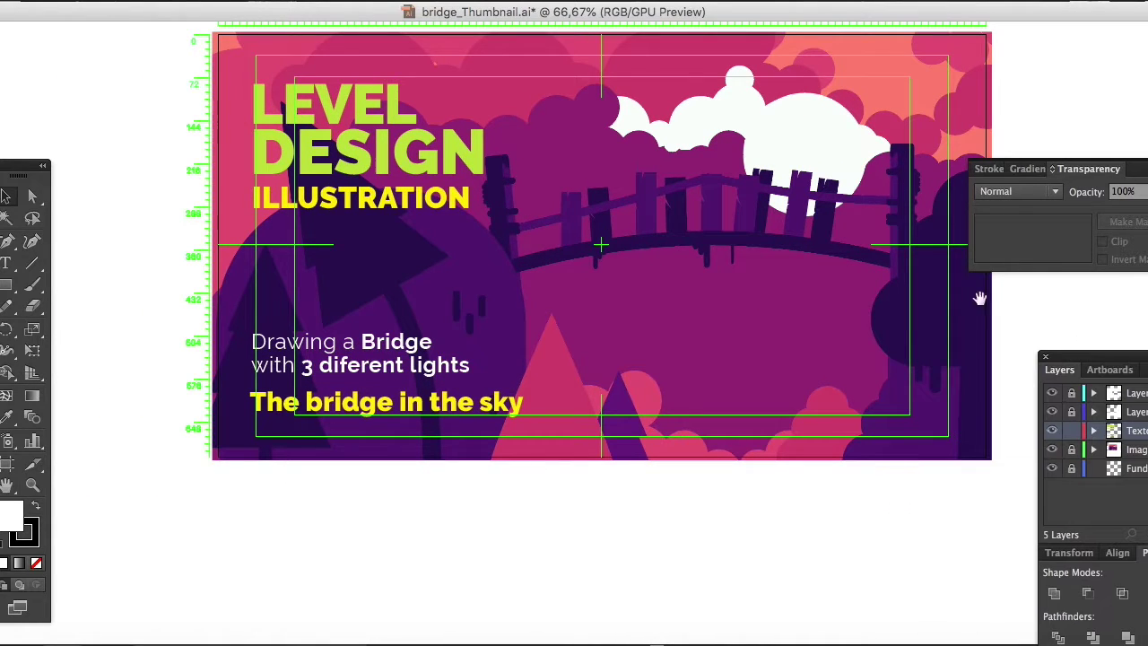
{"action": "mouse_move", "coordinate": [1062, 168]}
{"action": "left_mouse_down"}
{"action": "mouse_move", "coordinate": [1072, 146]}
{"action": "mouse_move", "coordinate": [1133, 139]}
{"action": "left_mouse_up"}
{"action": "mouse_move", "coordinate": [1002, 229]}
{"action": "left_mouse_down"}
{"action": "mouse_move", "coordinate": [999, 217]}
{"action": "mouse_move", "coordinate": [1002, 251]}
{"action": "left_mouse_up"}
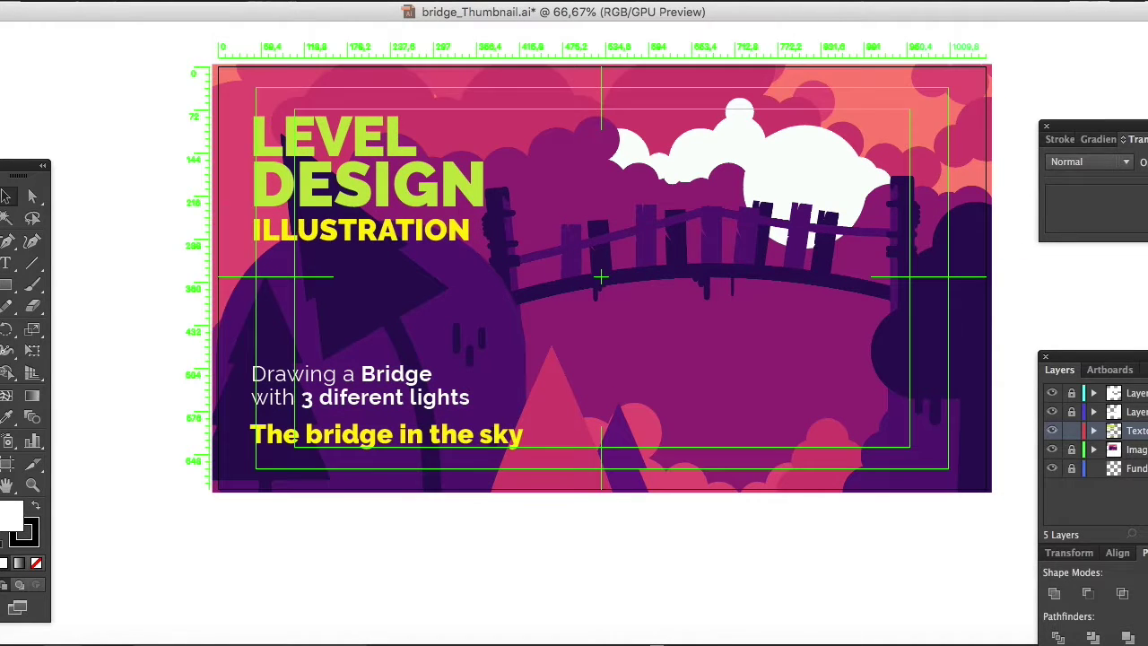
{"action": "mouse_move", "coordinate": [686, 425]}
{"action": "left_mouse_down"}
{"action": "mouse_move", "coordinate": [655, 379]}
{"action": "mouse_move", "coordinate": [633, 305]}
{"action": "left_mouse_up"}
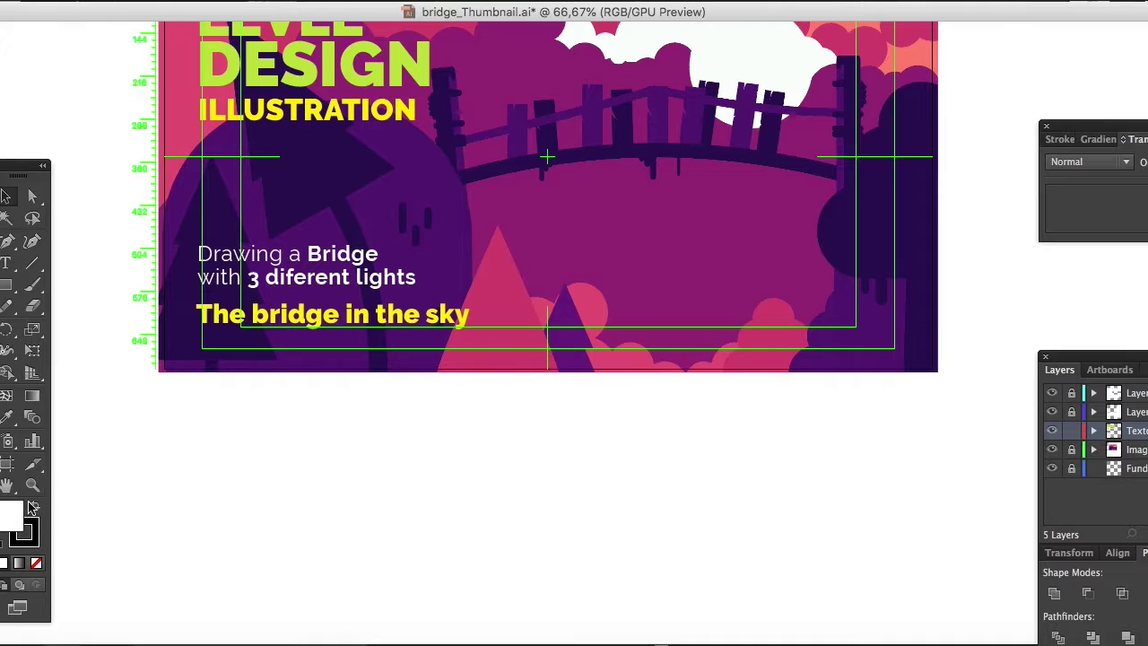
{"action": "left_click", "coordinate": [562, 345], "text": "alt"}
{"action": "left_click", "coordinate": [625, 372], "text": "alt"}
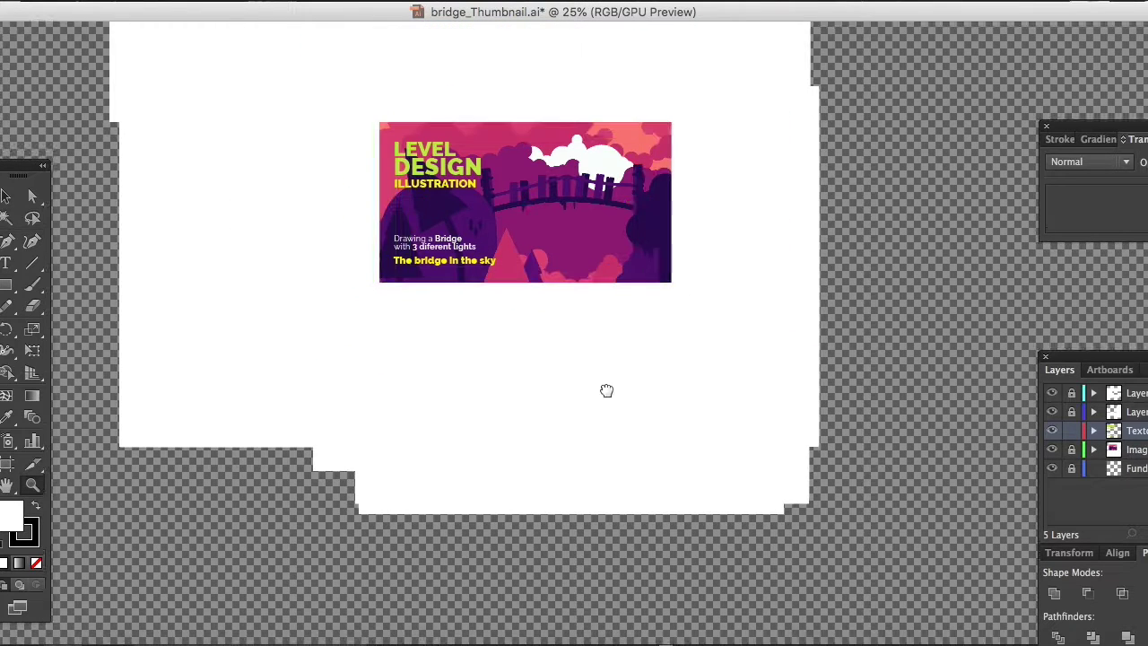
Step: Paste the yellow, pink and blue bridge variants and move them below the artboard
{"action": "key", "text": "ctrl+v"}
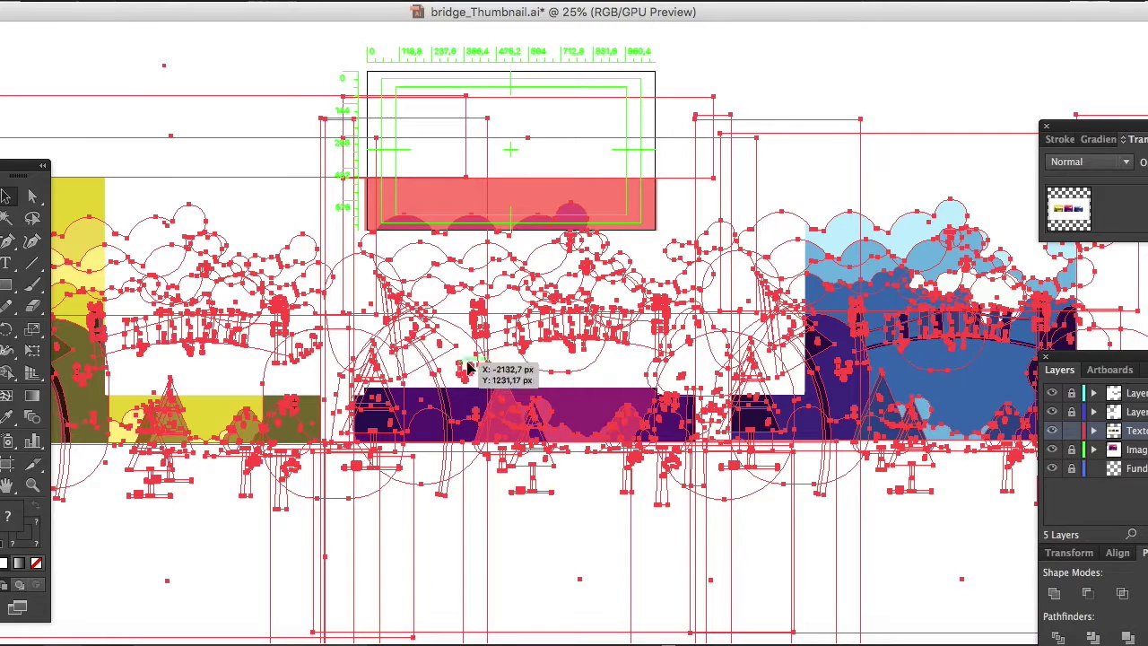
{"action": "key", "text": "ctrl+minus"}
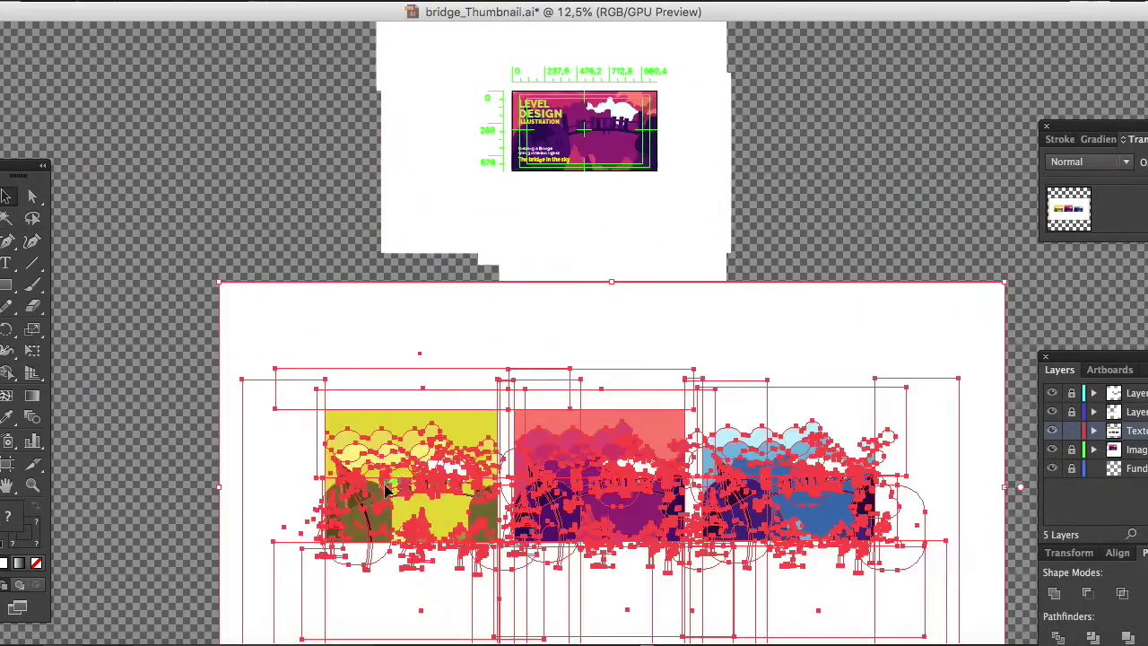
{"action": "left_click_drag", "start_coordinate": [390, 235], "coordinate": [417, 417]}
Step: Zoom in on the three bridge images, with side panels moved off the canvas and the images centered
{"action": "key", "text": "z"}
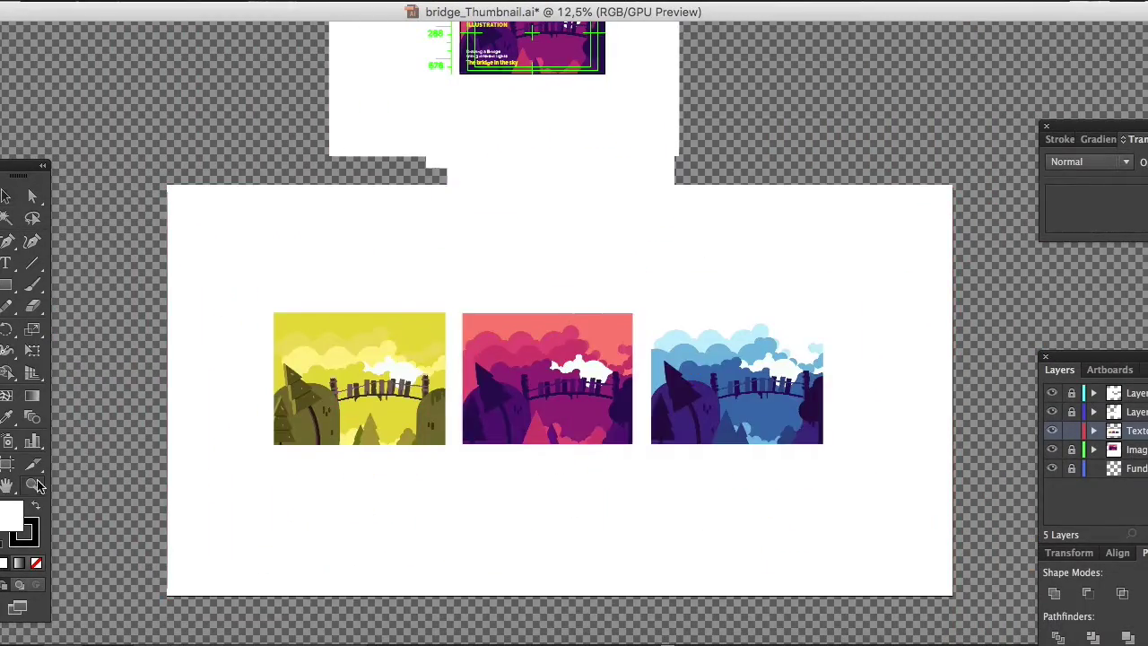
{"action": "left_click", "coordinate": [627, 371]}
{"action": "left_click", "coordinate": [645, 336]}
{"action": "scroll", "coordinate": [645, 336], "scroll_direction": "down", "scroll_amount": 3}
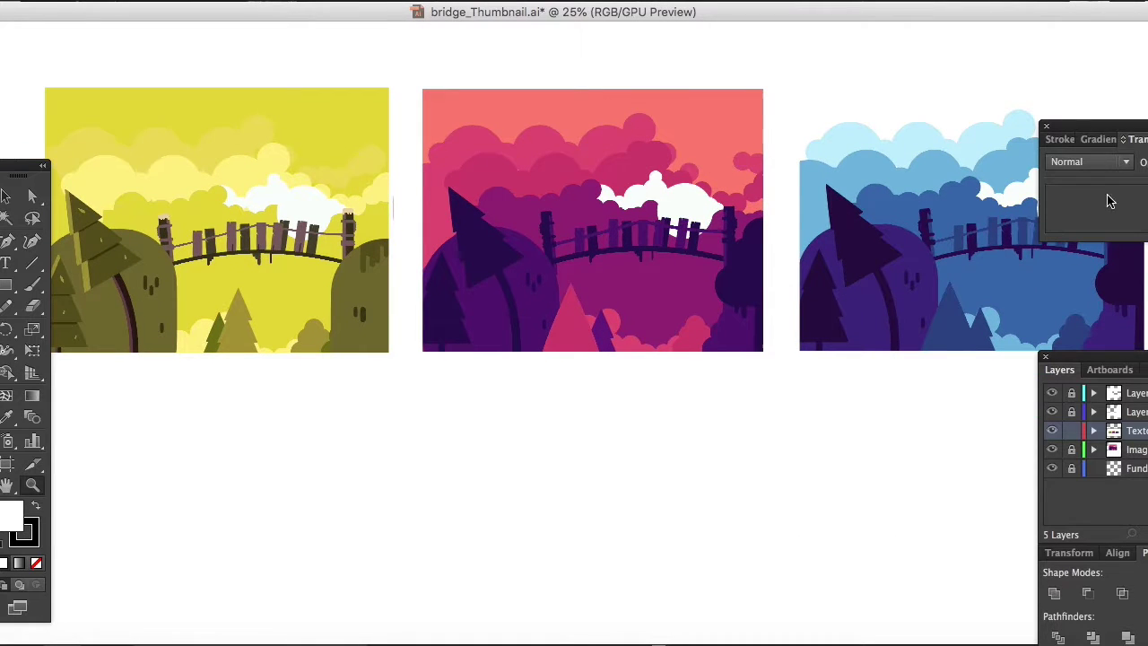
{"action": "left_click_drag", "start_coordinate": [1085, 133], "coordinate": [1147, 166]}
{"action": "left_click_drag", "start_coordinate": [1076, 358], "coordinate": [1134, 464]}
{"action": "mouse_move", "coordinate": [597, 306]}
{"action": "left_mouse_down"}
{"action": "mouse_move", "coordinate": [631, 281]}
{"action": "mouse_move", "coordinate": [633, 302]}
{"action": "left_mouse_up"}
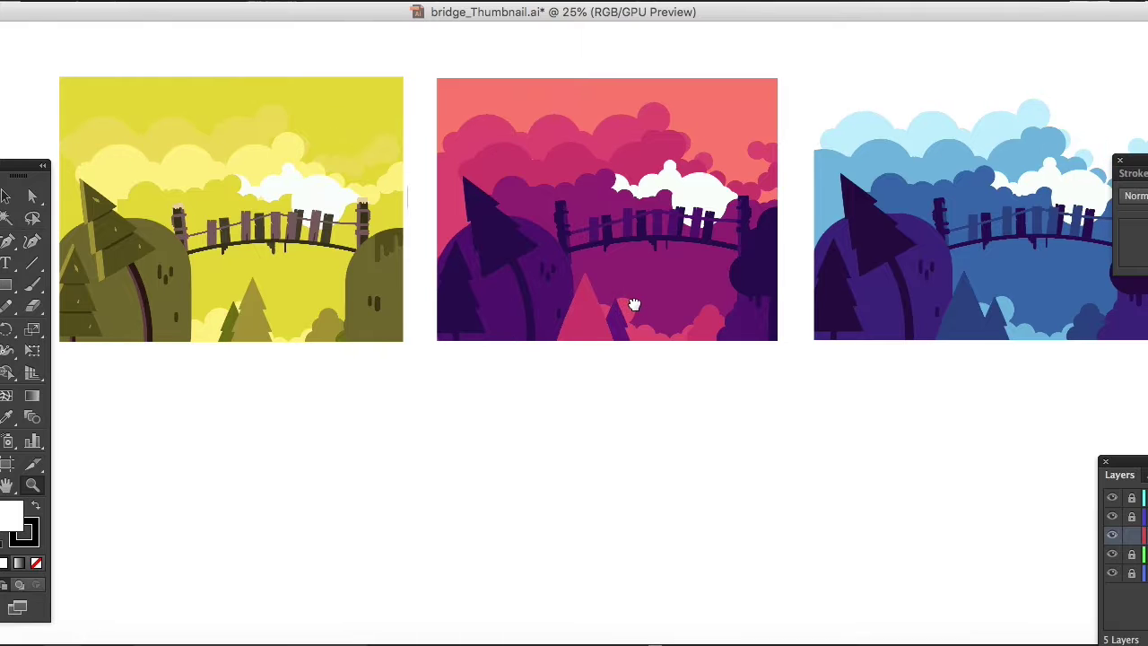
Step: Zoom in closely on the yellow bridge and scroll right across the variants
{"action": "left_click", "coordinate": [33, 487]}
{"action": "left_click", "coordinate": [285, 256]}
{"action": "left_click", "coordinate": [561, 312]}
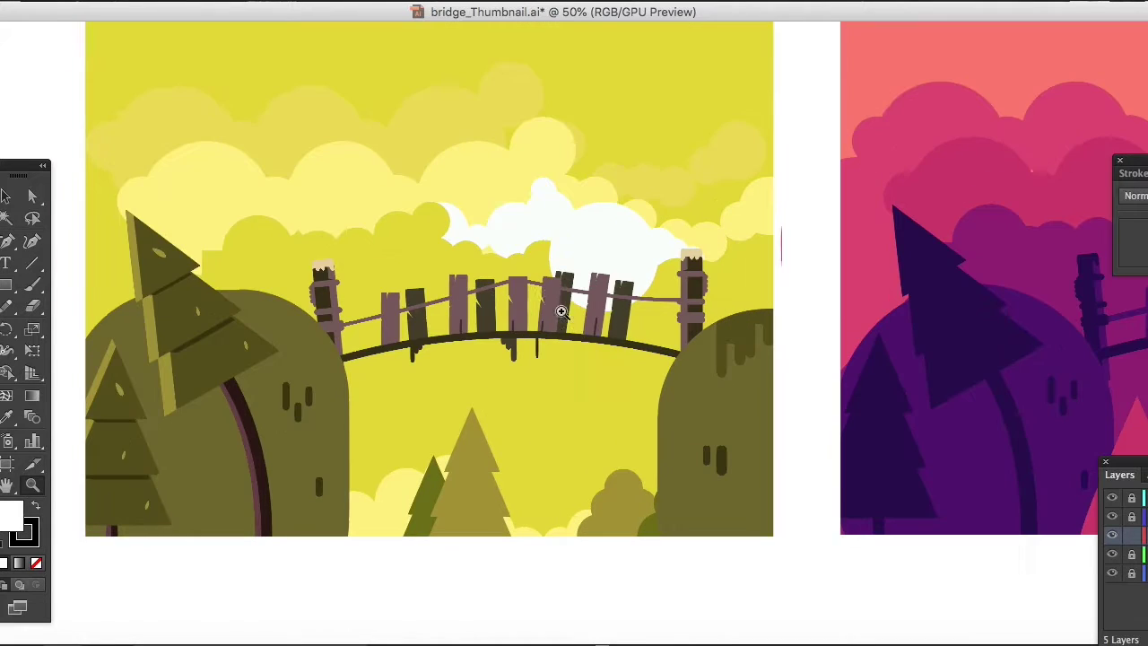
{"action": "scroll", "coordinate": [627, 325], "scroll_direction": "right", "scroll_amount": 3}
{"action": "scroll", "coordinate": [609, 313], "scroll_direction": "right", "scroll_amount": 4}
{"action": "scroll", "coordinate": [556, 300], "scroll_direction": "right", "scroll_amount": 3}
{"action": "scroll", "coordinate": [681, 302], "scroll_direction": "right", "scroll_amount": 1}
{"action": "scroll", "coordinate": [774, 287], "scroll_direction": "right", "scroll_amount": 3}
Step: Pan up to bring the full Level Design thumbnail into view for comparison
{"action": "scroll", "coordinate": [735, 377], "scroll_direction": "up", "scroll_amount": 5}
{"action": "scroll", "coordinate": [717, 359], "scroll_direction": "up", "scroll_amount": 5}
{"action": "scroll", "coordinate": [574, 247], "scroll_direction": "up", "scroll_amount": 4}
{"action": "mouse_move", "coordinate": [416, 238]}
{"action": "left_mouse_down"}
{"action": "mouse_move", "coordinate": [669, 333]}
{"action": "mouse_move", "coordinate": [840, 333]}
{"action": "mouse_move", "coordinate": [827, 377]}
{"action": "left_mouse_up"}
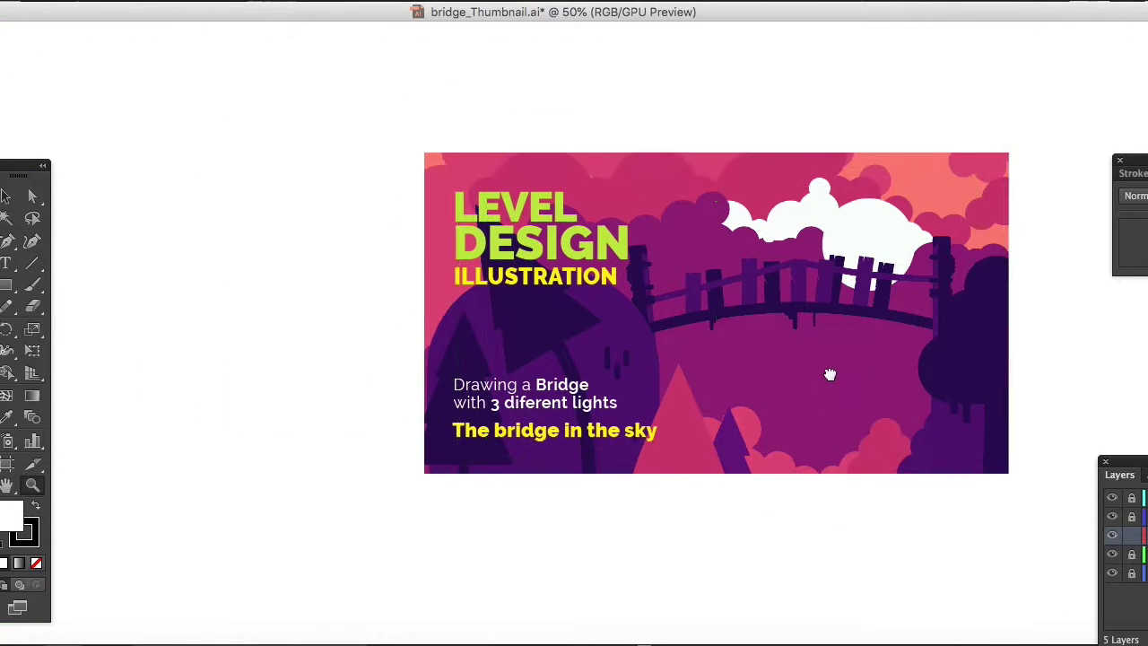